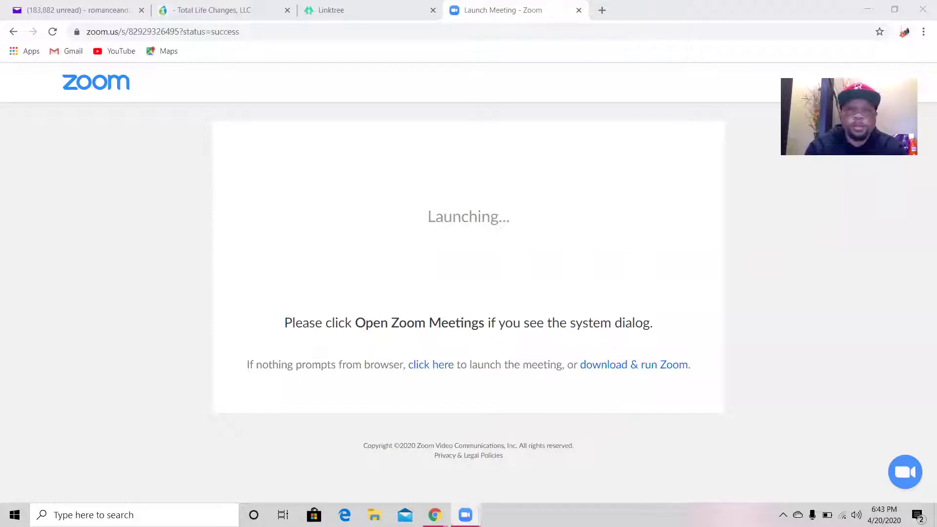
- Bring up the Yahoo Mail tab with the TLC welcome email while Zoom launches the meeting
{"action": "mouse_move", "coordinate": [434, 514]}
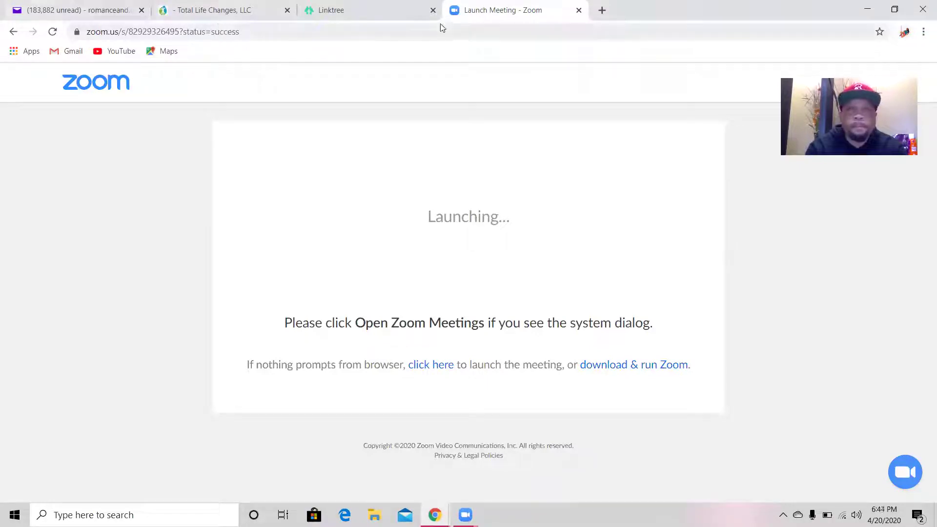
- Scroll the TLC welcome email to its account details, then switch to the Linktree sign-up tab
{"action": "left_click", "coordinate": [111, 13]}
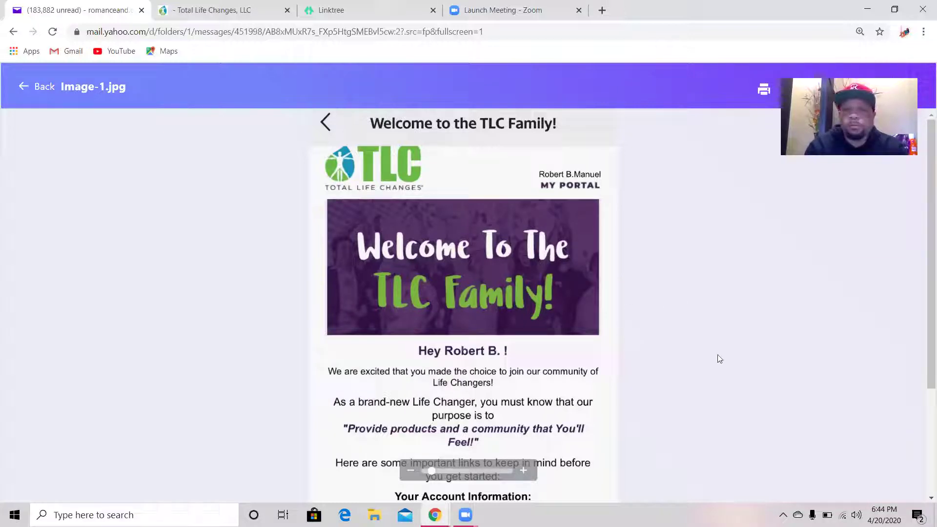
{"action": "scroll", "coordinate": [923, 501], "scroll_direction": "down", "scroll_amount": 3}
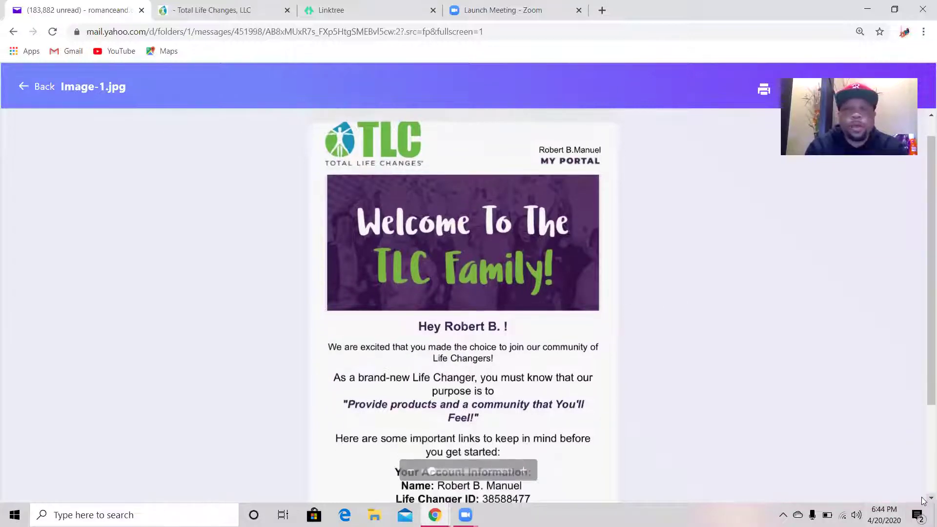
{"action": "scroll", "coordinate": [923, 501], "scroll_direction": "down", "scroll_amount": 1}
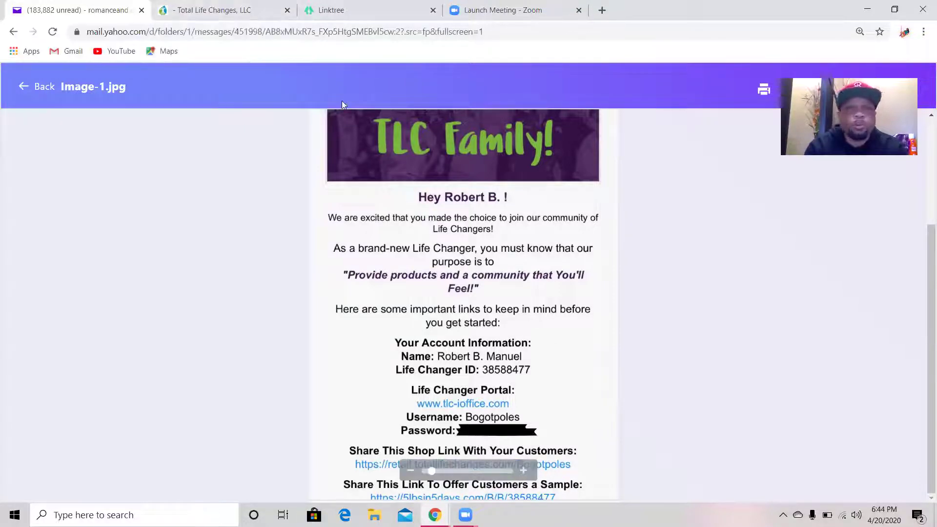
{"action": "key", "text": "ctrl+3"}
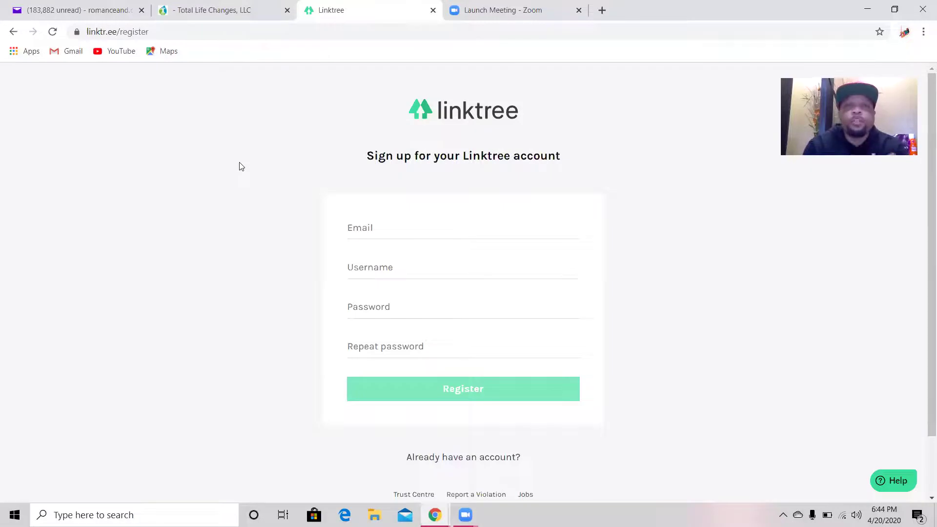
- Enter the sign-up e-mail address in the Linktree Email field
{"action": "left_click", "coordinate": [364, 229]}
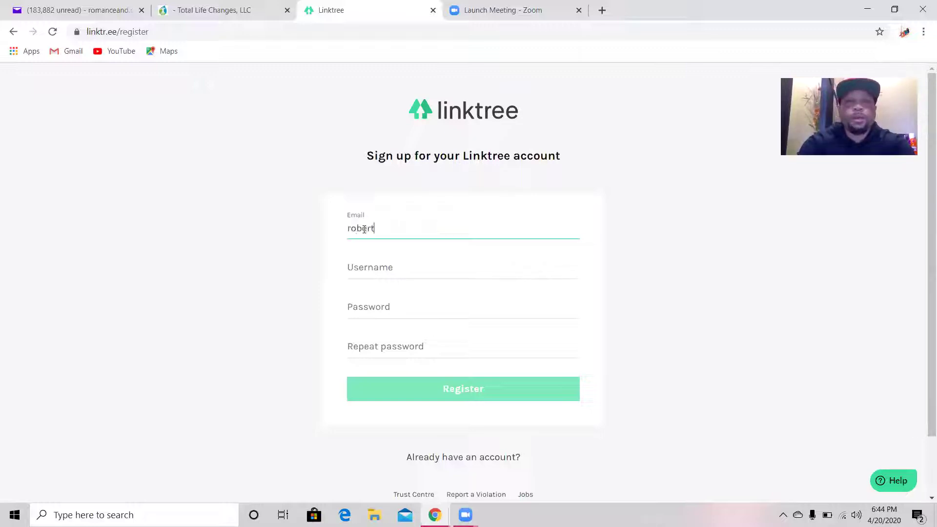
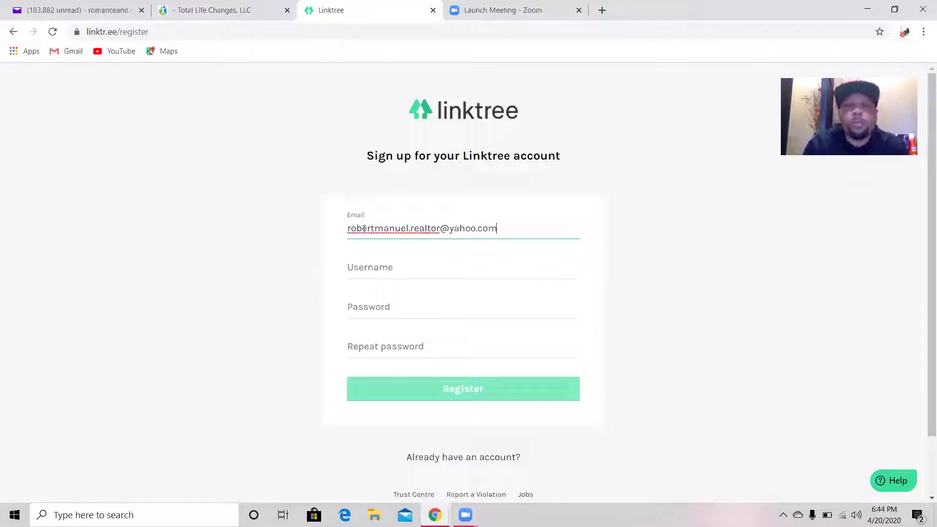
- Fill in the username, check the welcome email's account details, and enter the password twice
{"action": "left_click", "coordinate": [378, 273]}
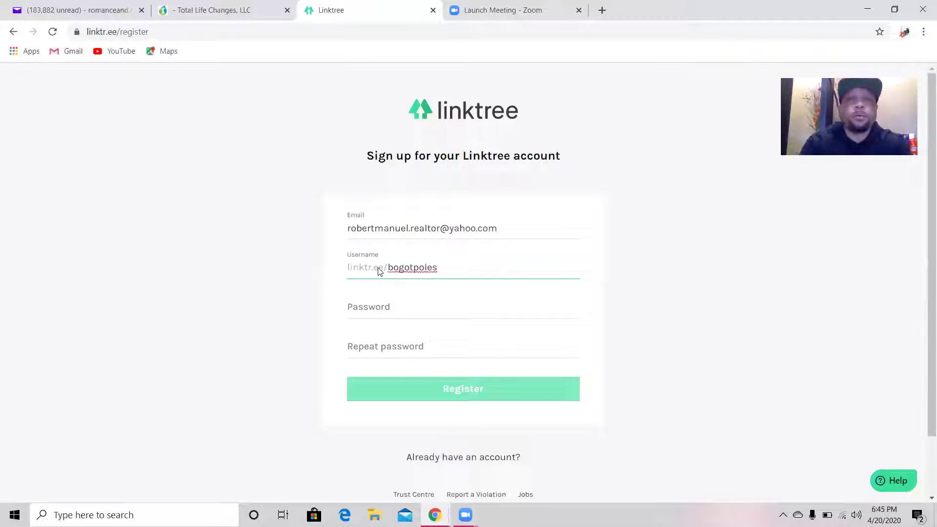
{"action": "left_click", "coordinate": [382, 307]}
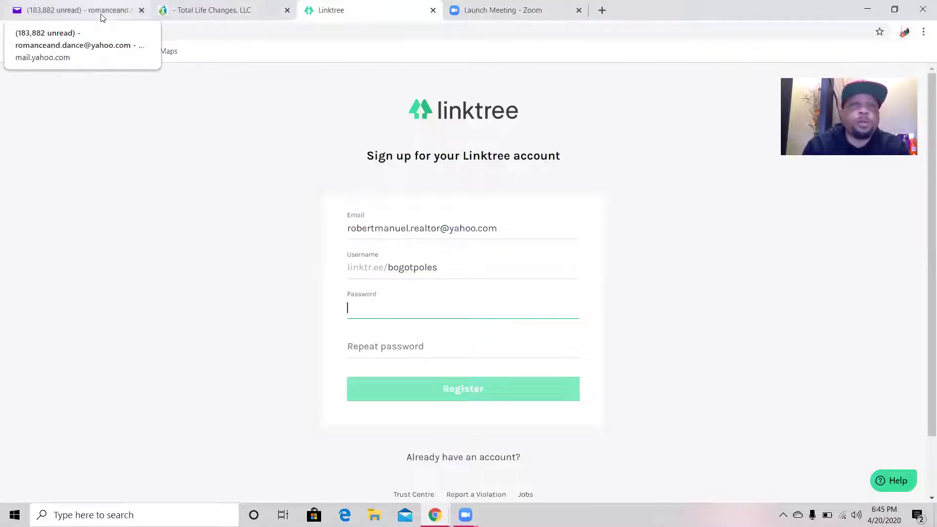
{"action": "left_click", "coordinate": [78, 10]}
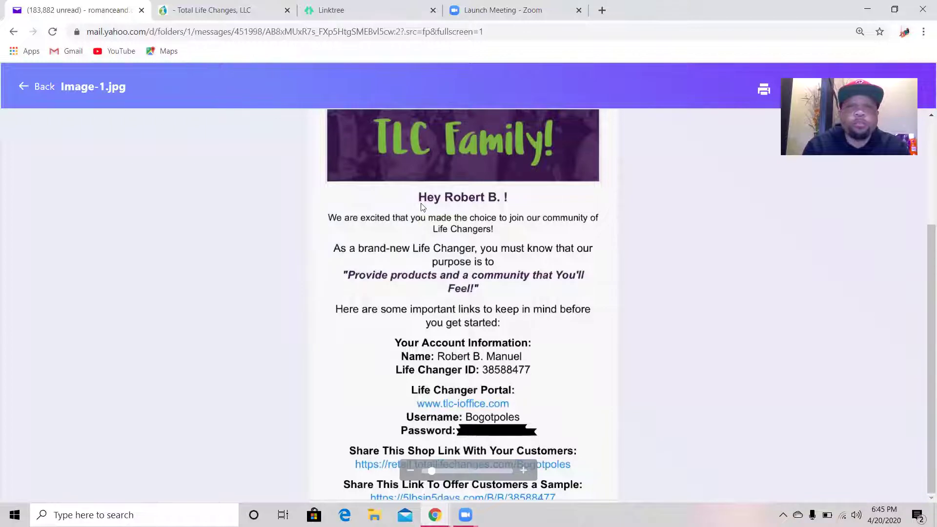
{"action": "left_click", "coordinate": [342, 10]}
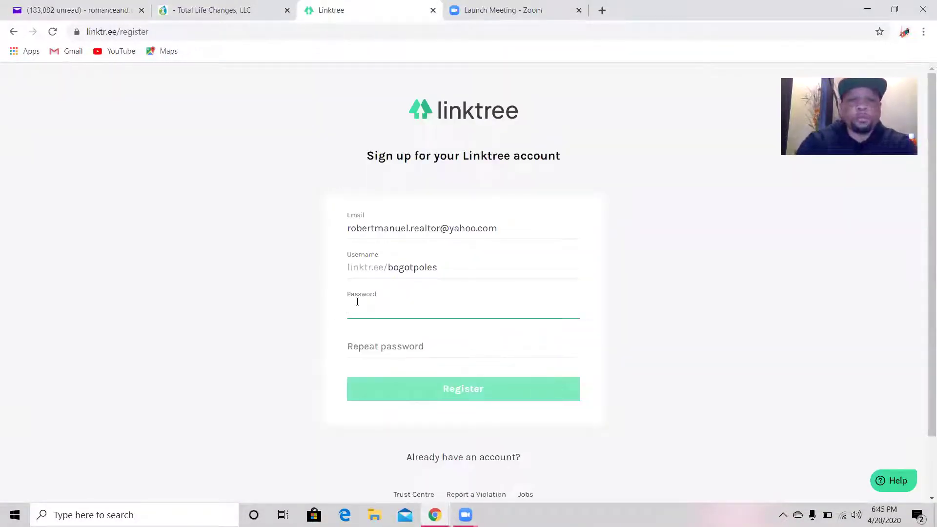
{"action": "type", "text": "*****"}
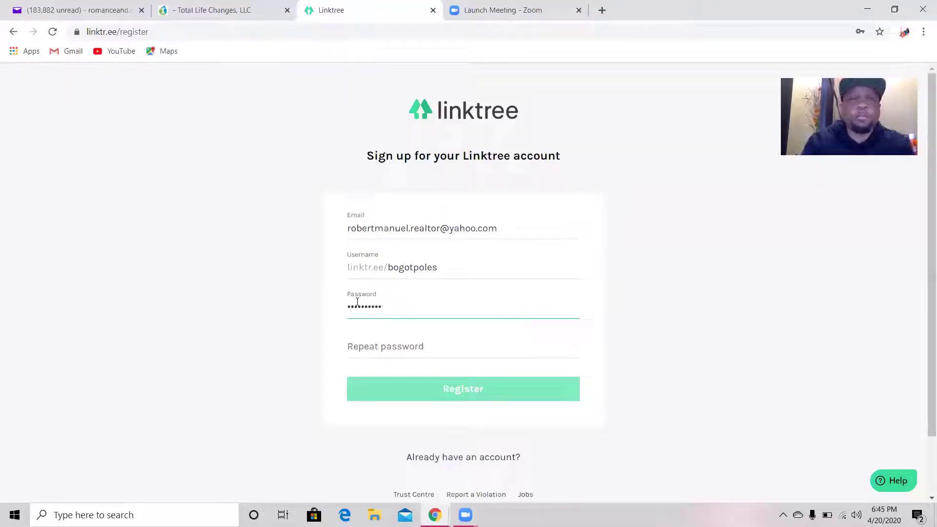
{"action": "left_click", "coordinate": [398, 351]}
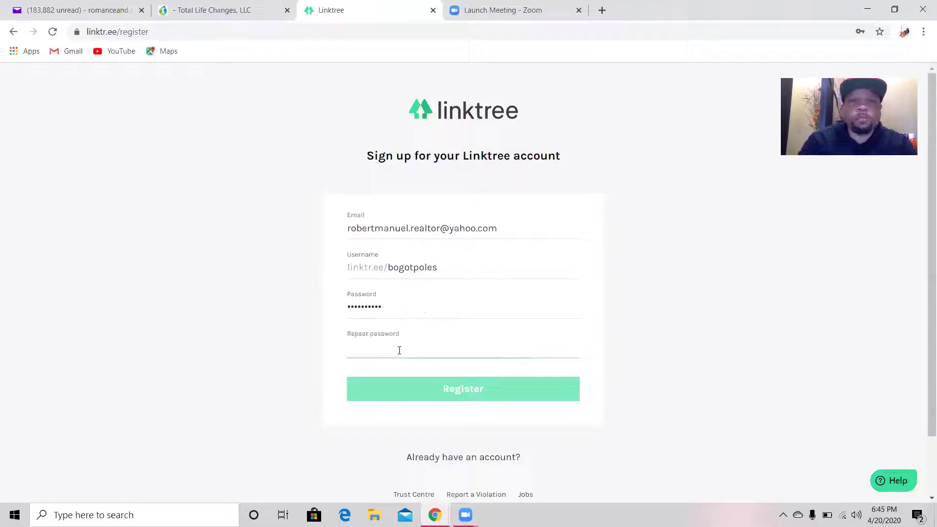
{"action": "type", "text": "****"}
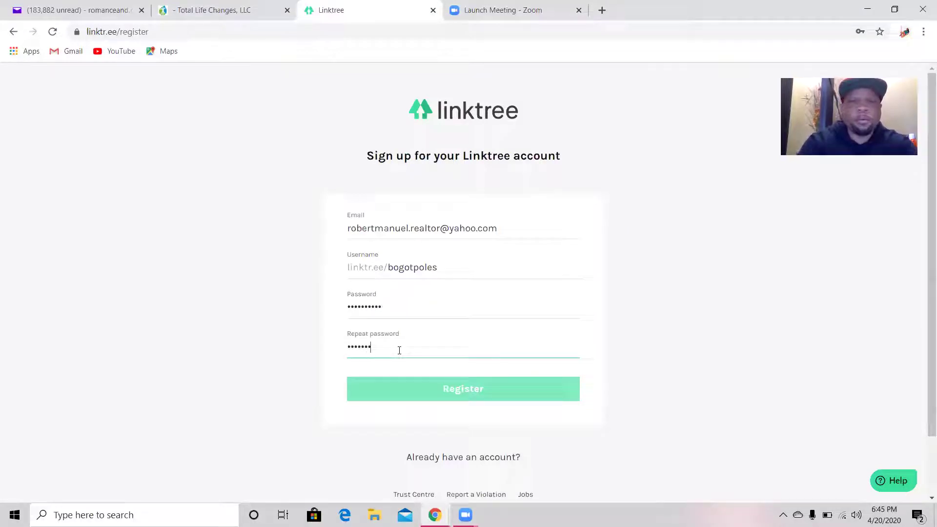
{"action": "type", "text": "***"}
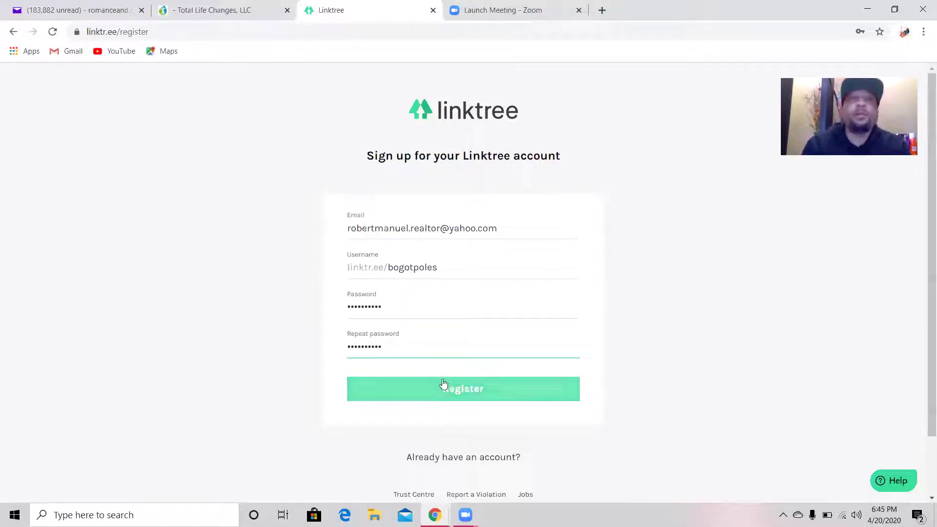
- Submit the registration, decline Chrome's password save, and enter the display name
{"action": "left_click", "coordinate": [444, 384]}
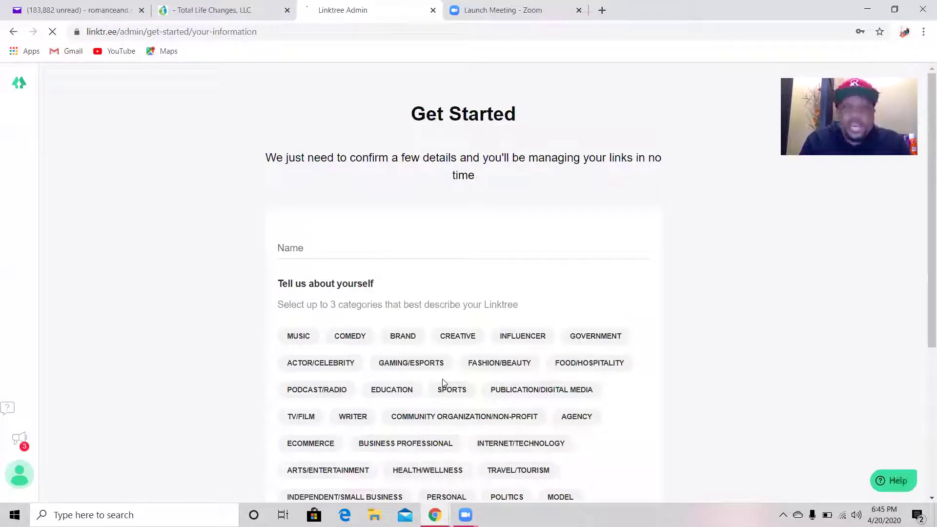
{"action": "left_click", "coordinate": [311, 248]}
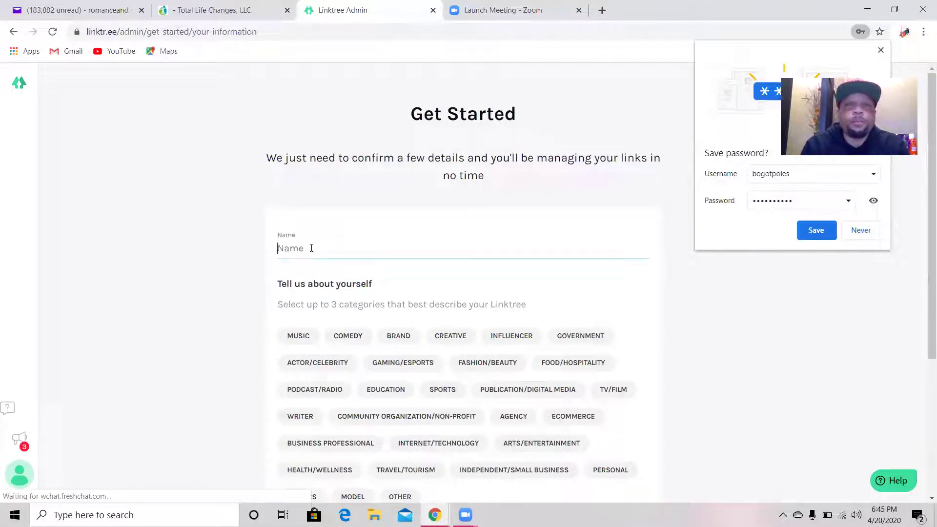
{"action": "left_click", "coordinate": [859, 233]}
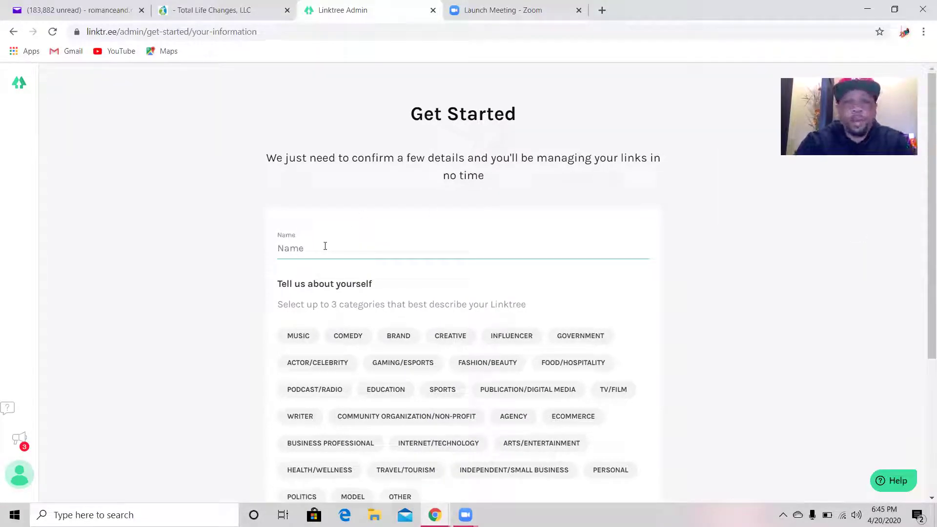
{"action": "type", "text": "Bo"}
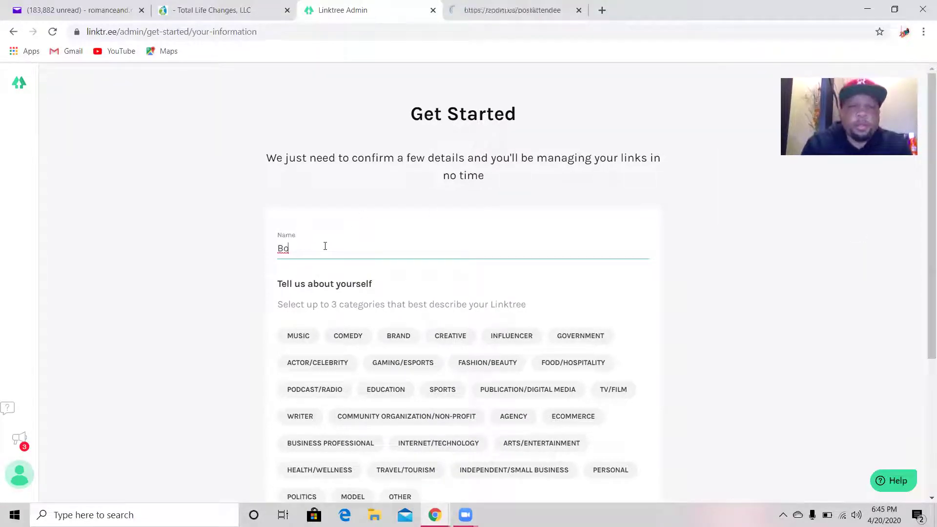
- Select Influencer, Independent/Small Business and Health/Wellness, pass reCAPTCHA, and save the details
{"action": "left_click", "coordinate": [505, 343]}
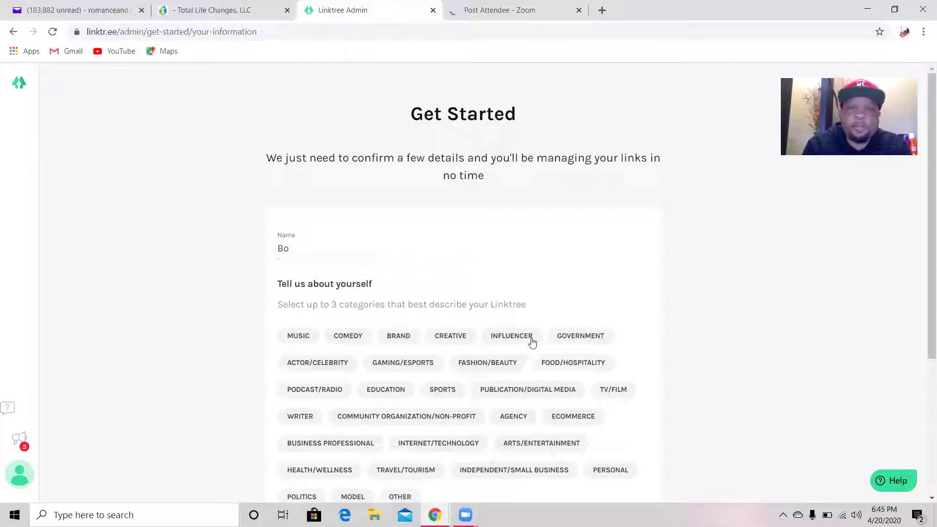
{"action": "left_click", "coordinate": [513, 340]}
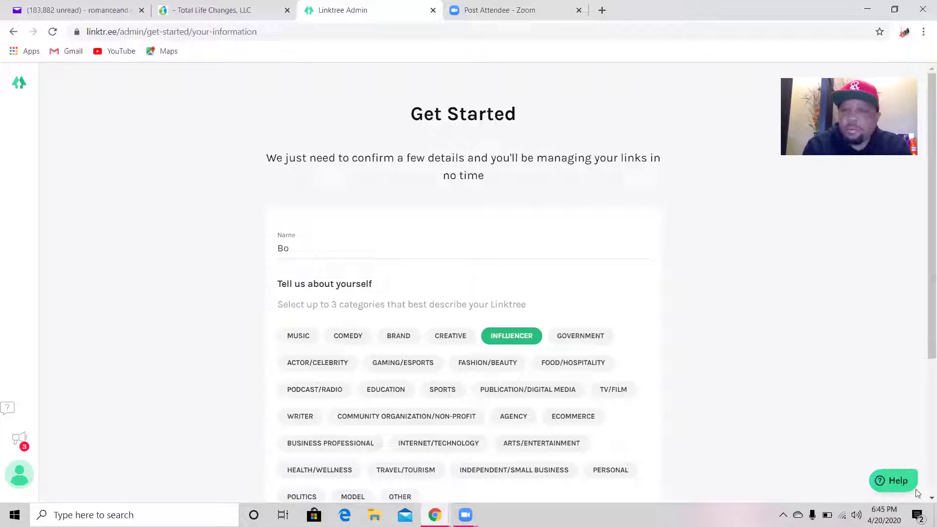
{"action": "scroll", "coordinate": [854, 495], "scroll_direction": "down", "scroll_amount": 2}
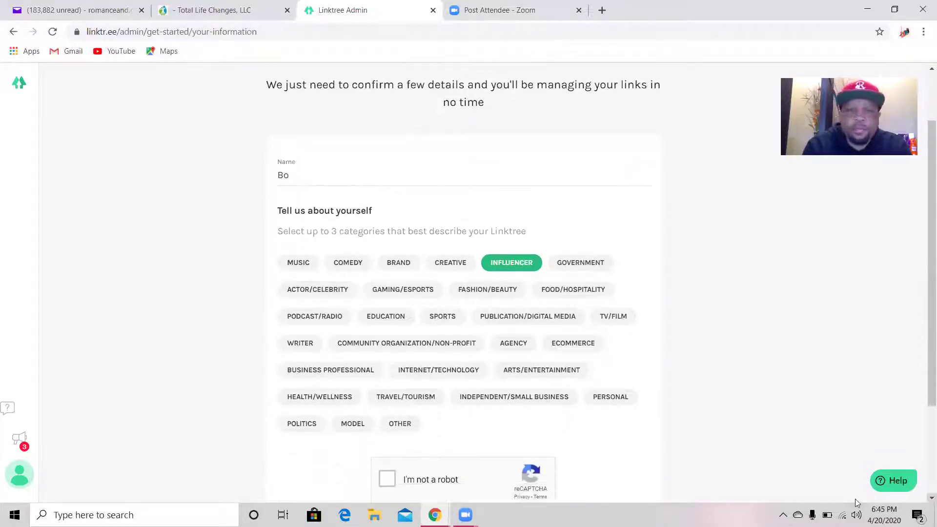
{"action": "left_click", "coordinate": [523, 398]}
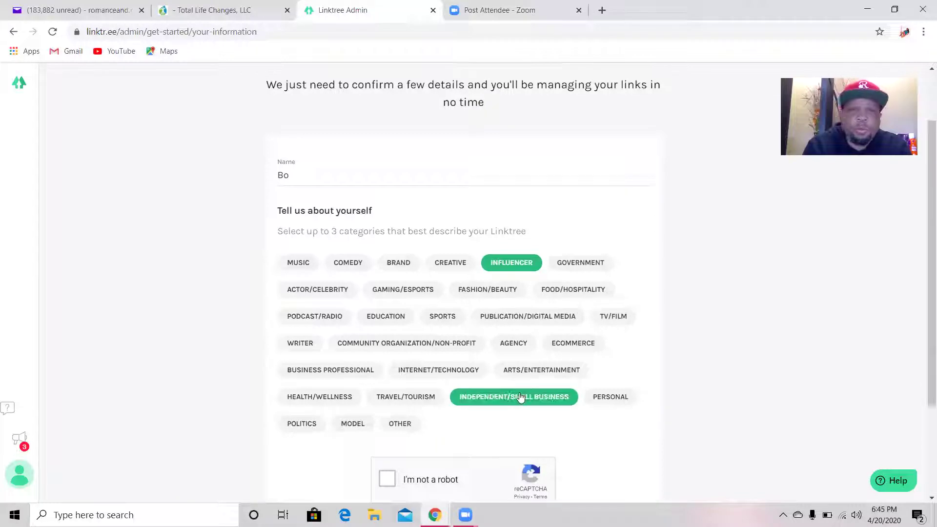
{"action": "left_click", "coordinate": [313, 397]}
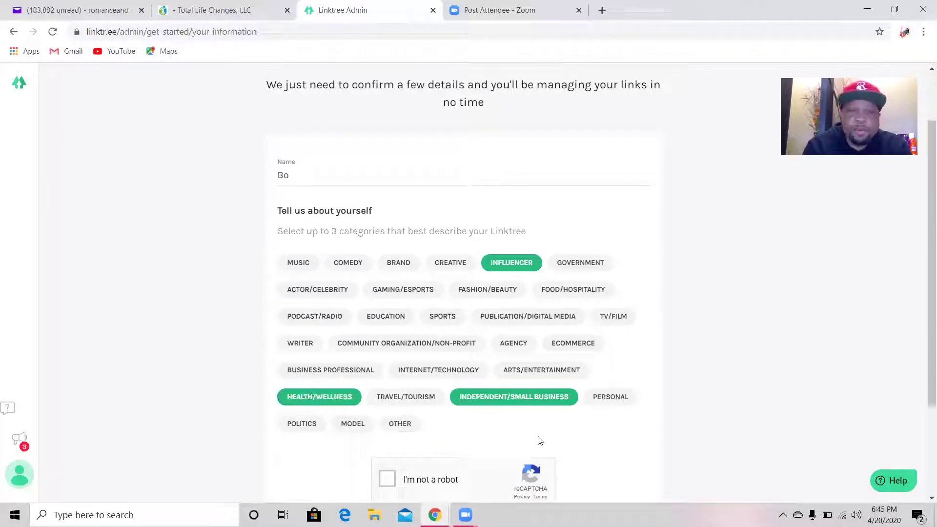
{"action": "left_click", "coordinate": [388, 479]}
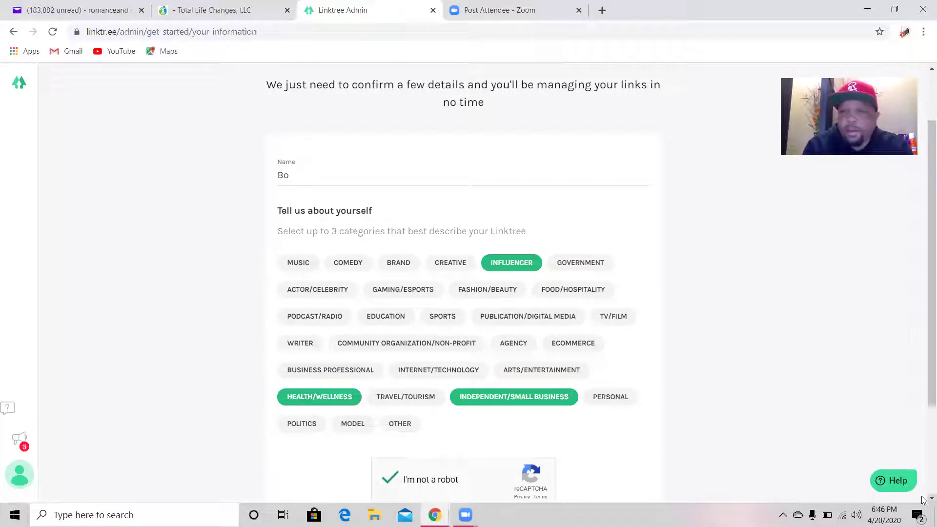
{"action": "scroll", "coordinate": [924, 500], "scroll_direction": "down", "scroll_amount": 3}
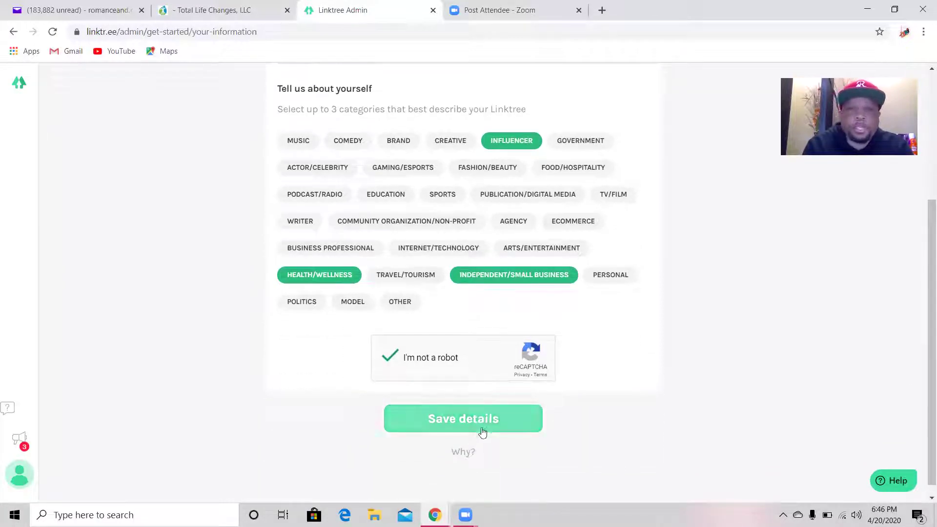
{"action": "left_click", "coordinate": [483, 433]}
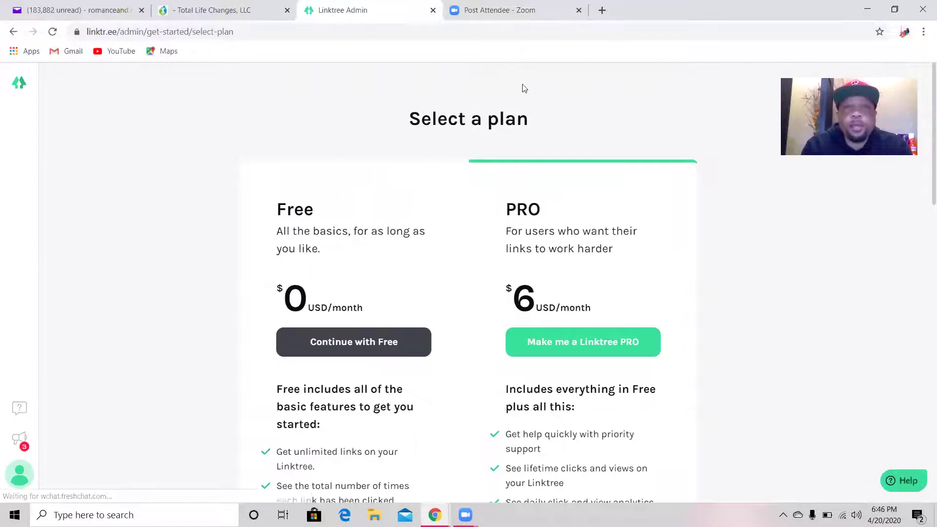
- Choose Continue with Free and dismiss the Thanks for signing up dialog
{"action": "left_click", "coordinate": [480, 19]}
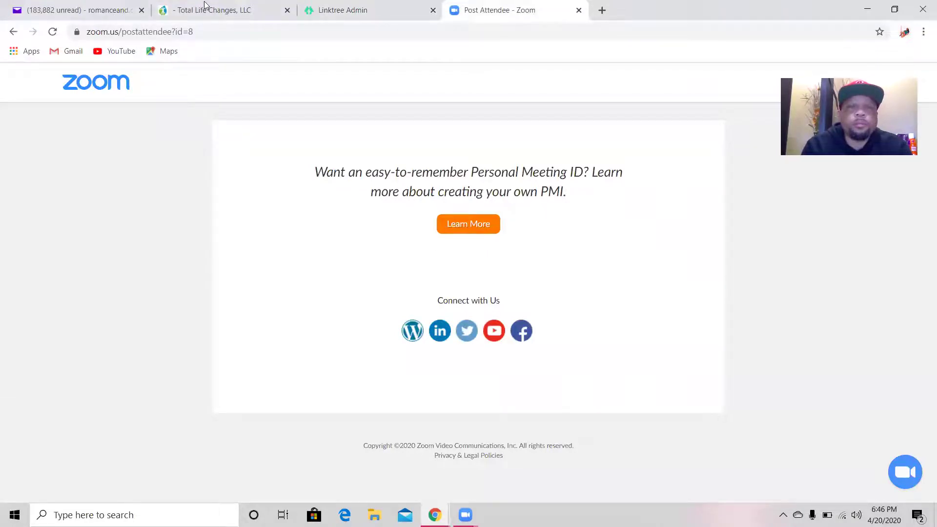
{"action": "key", "text": "ctrl+shift+Tab"}
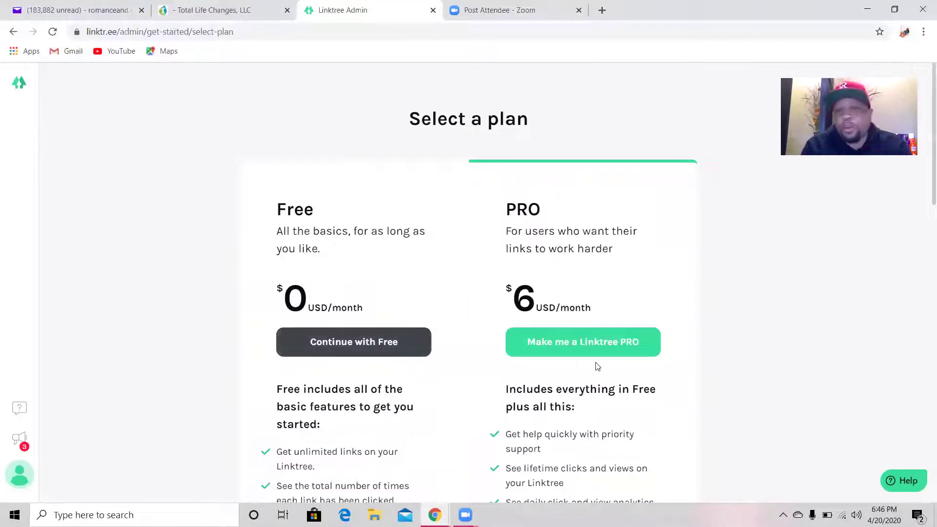
{"action": "left_click", "coordinate": [342, 353]}
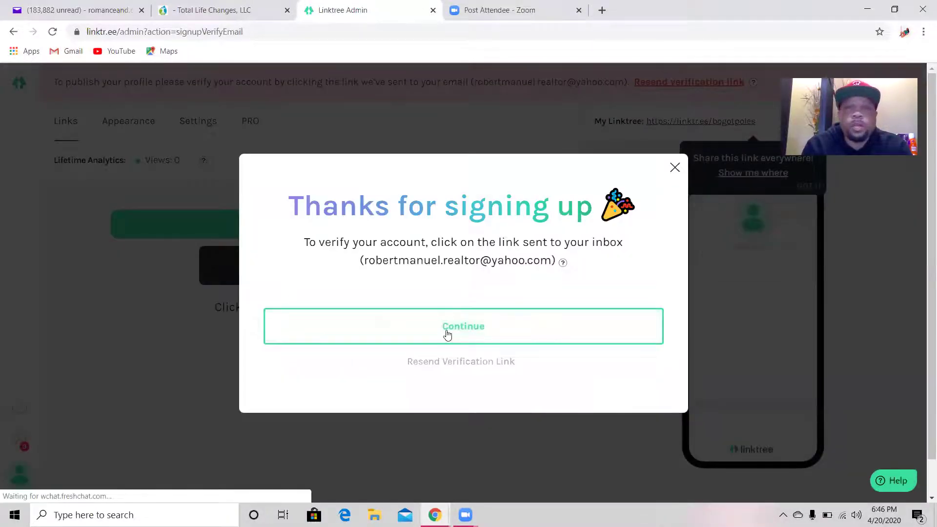
{"action": "left_click", "coordinate": [446, 334]}
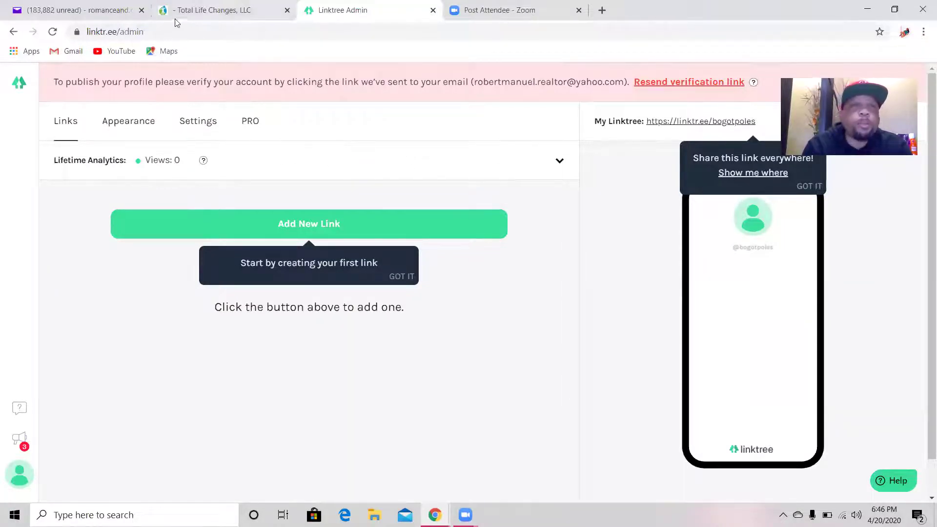
- Scroll the Total Life Changes shop to Best Sellers, then check the welcome email's shop link
{"action": "left_click", "coordinate": [215, 11]}
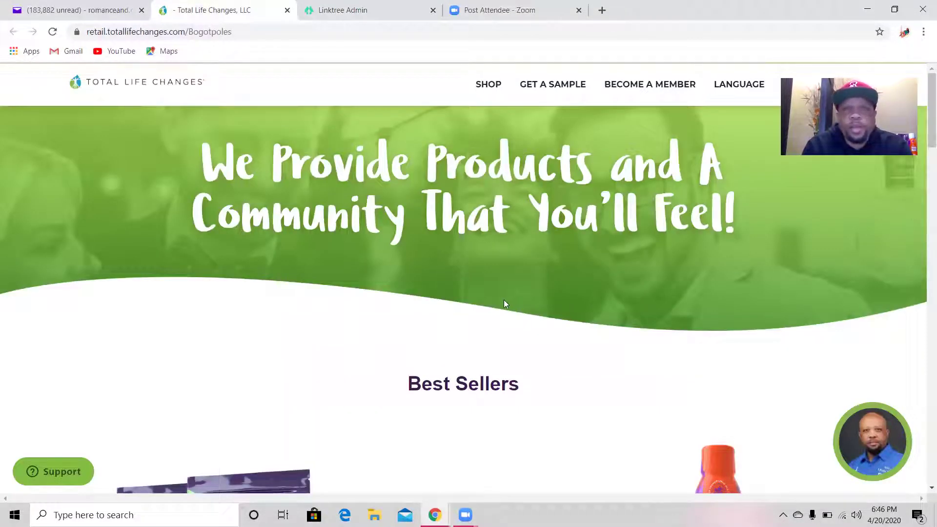
{"action": "left_click", "coordinate": [923, 491]}
{"action": "scroll", "coordinate": [923, 492], "scroll_direction": "down", "scroll_amount": 2}
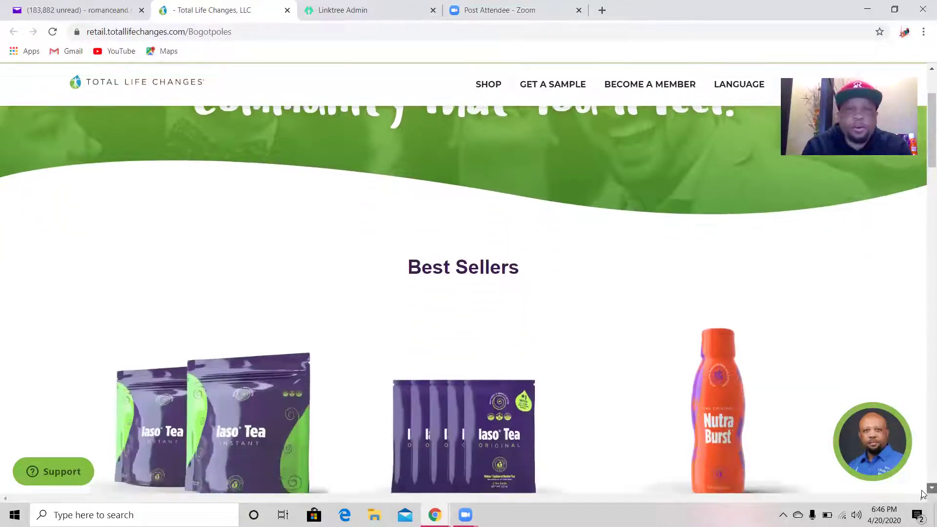
{"action": "left_click", "coordinate": [128, 12]}
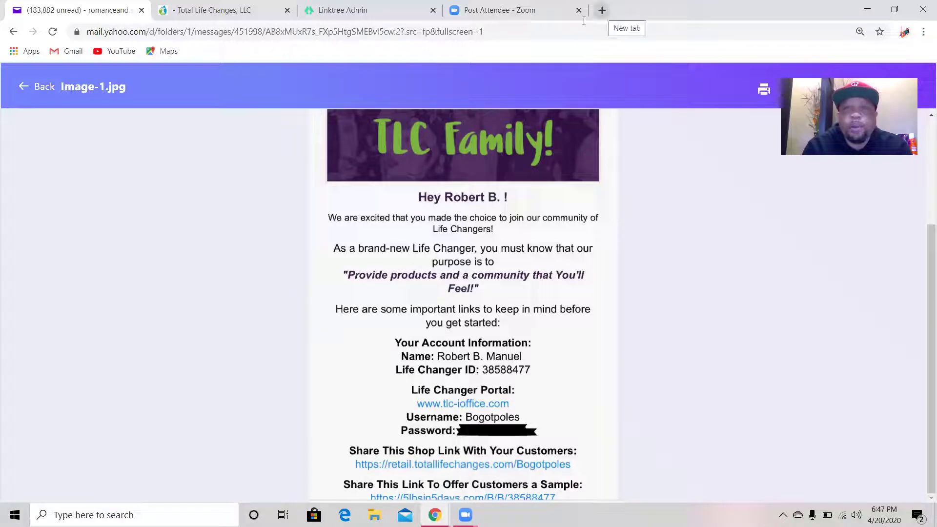
- Open the $54.95 NutraBurst product page and copy its web address
{"action": "left_click", "coordinate": [221, 11]}
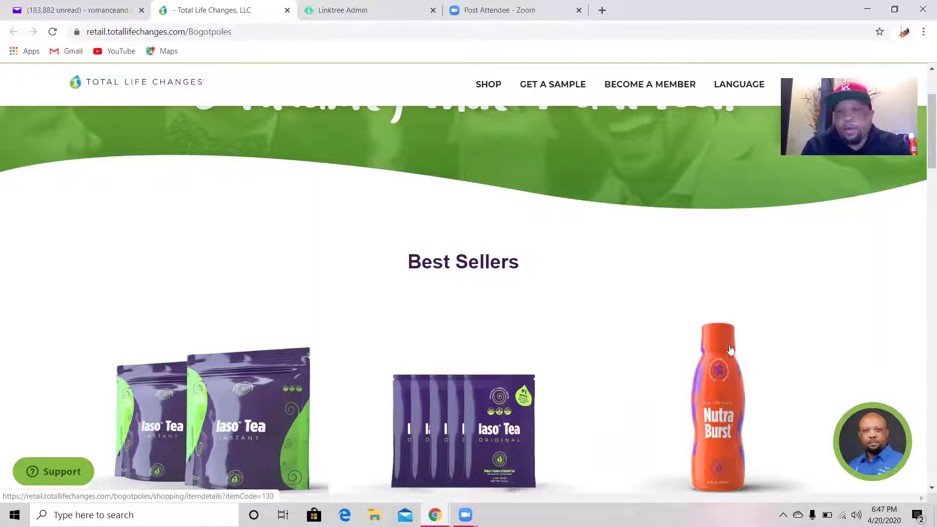
{"action": "scroll", "coordinate": [754, 294], "scroll_direction": "down", "scroll_amount": 1}
{"action": "scroll", "coordinate": [753, 294], "scroll_direction": "down", "scroll_amount": 1}
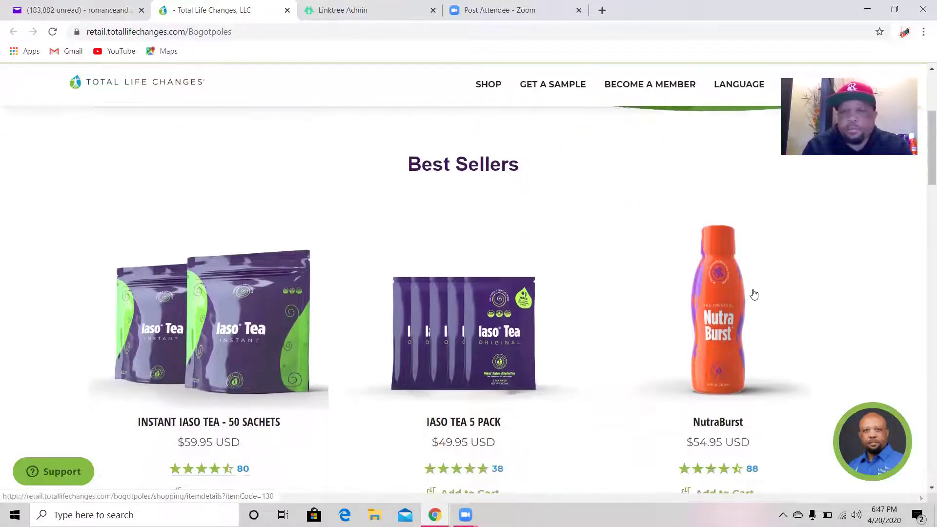
{"action": "left_click", "coordinate": [709, 301]}
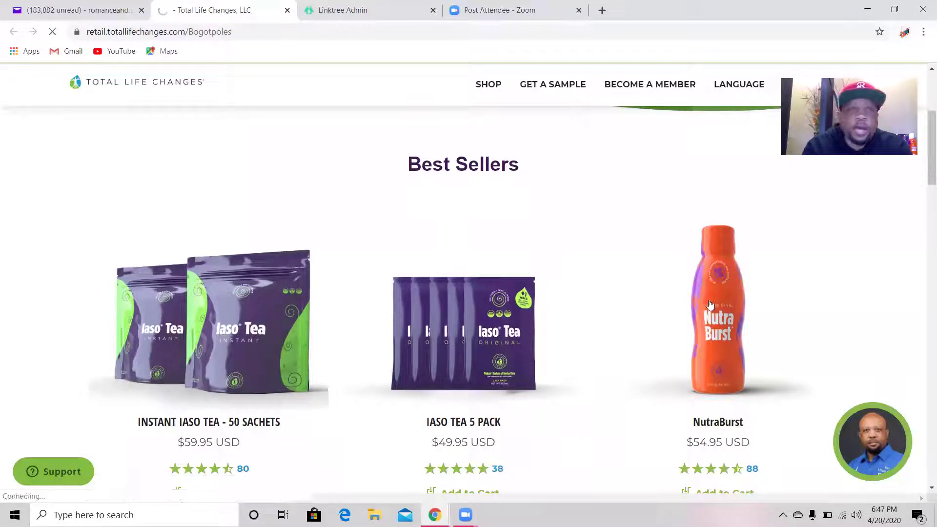
{"action": "left_click", "coordinate": [228, 33]}
{"action": "right_click", "coordinate": [229, 33]}
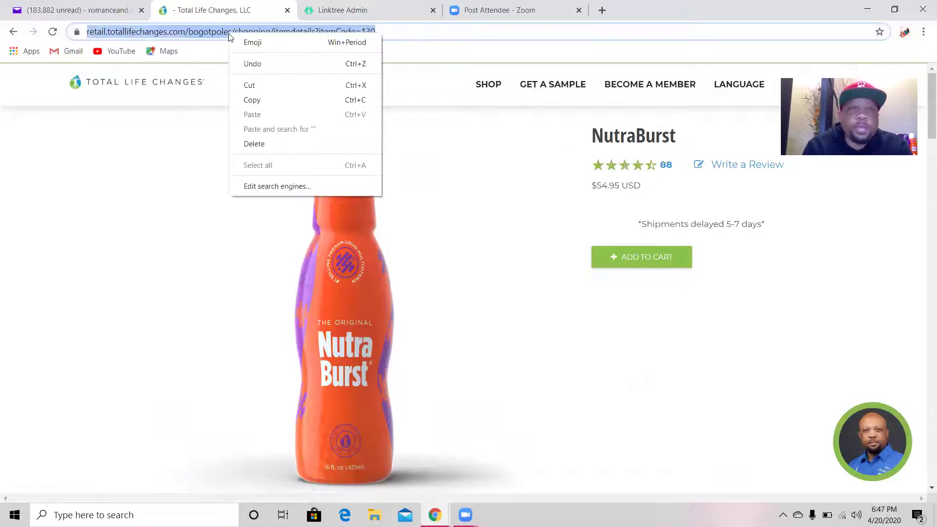
{"action": "left_click", "coordinate": [259, 100]}
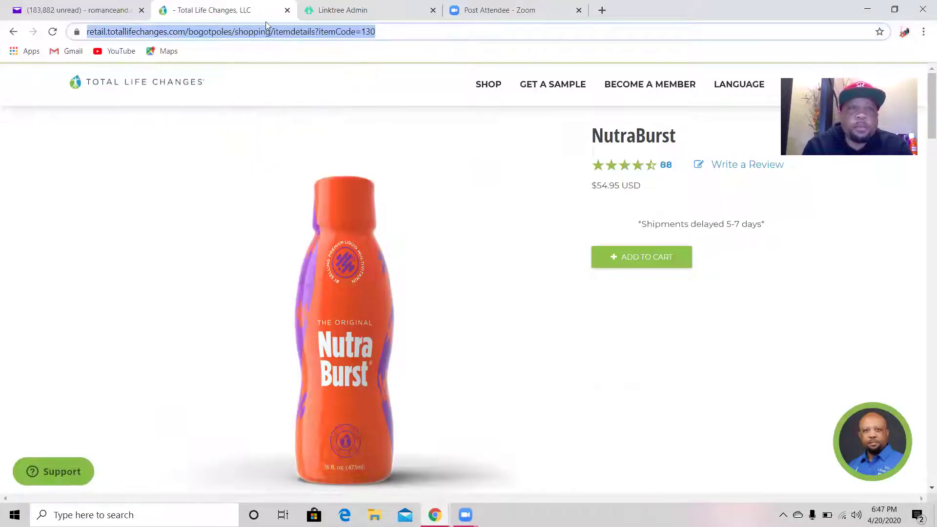
{"action": "key", "text": "ctrl+Tab"}
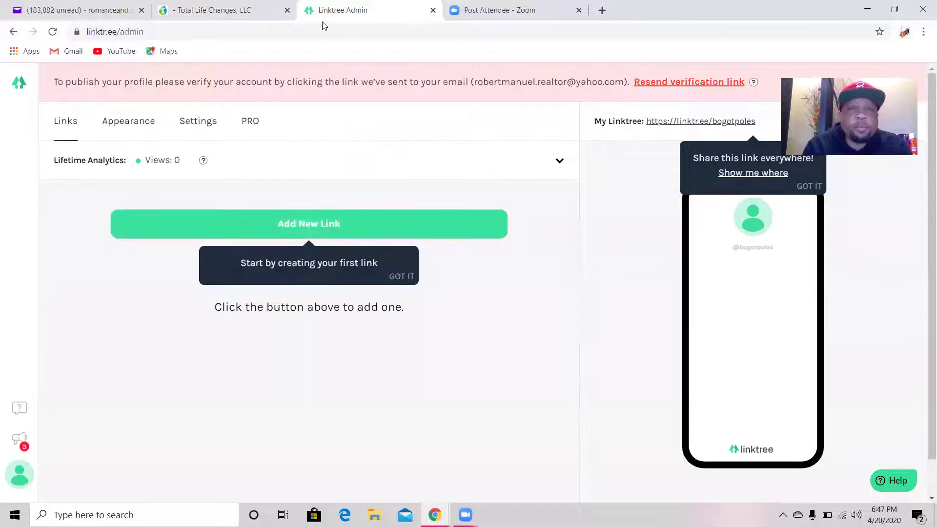
{"action": "left_click", "coordinate": [224, 14]}
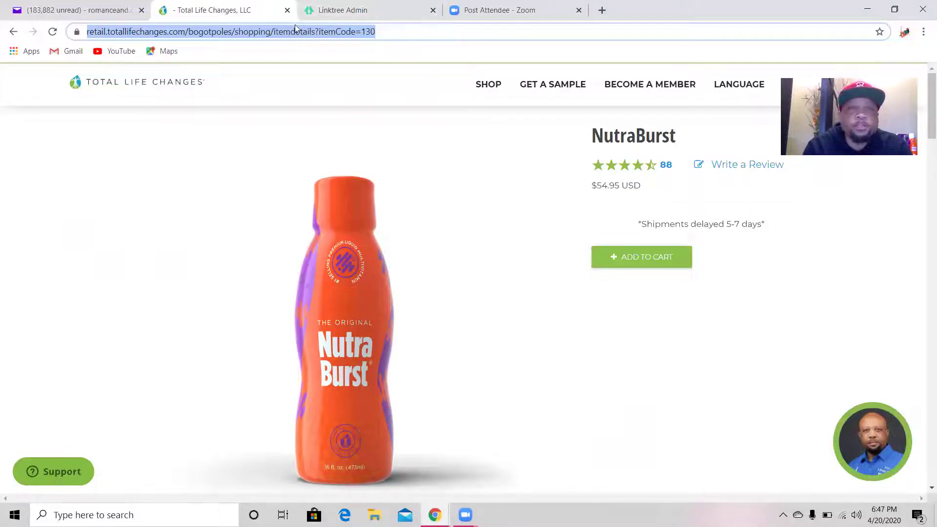
- Add a new Linktree link titled 'Nutra Burst'
{"action": "left_click", "coordinate": [336, 10]}
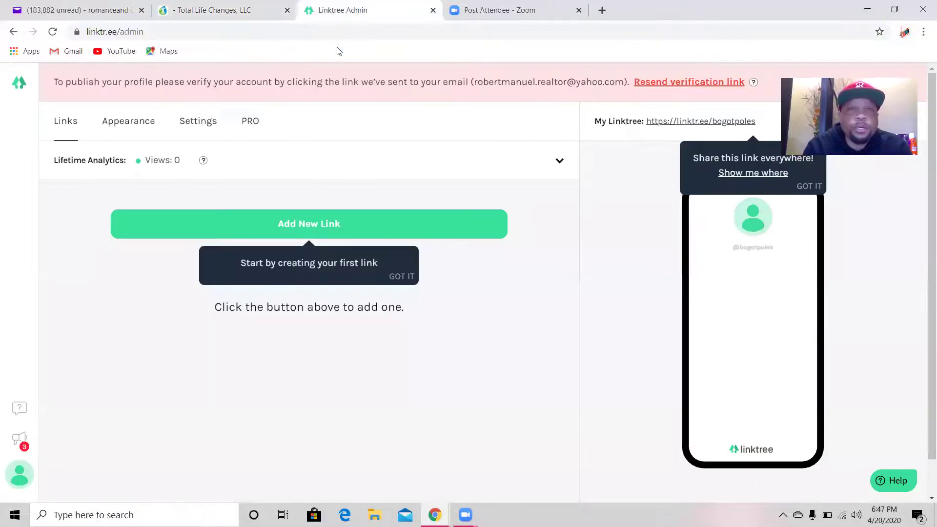
{"action": "left_click", "coordinate": [351, 225]}
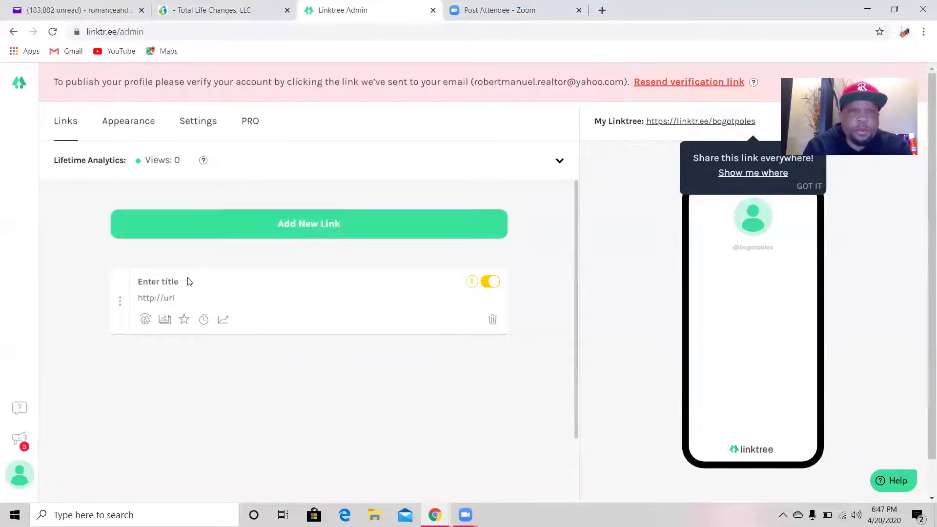
{"action": "left_click", "coordinate": [189, 279]}
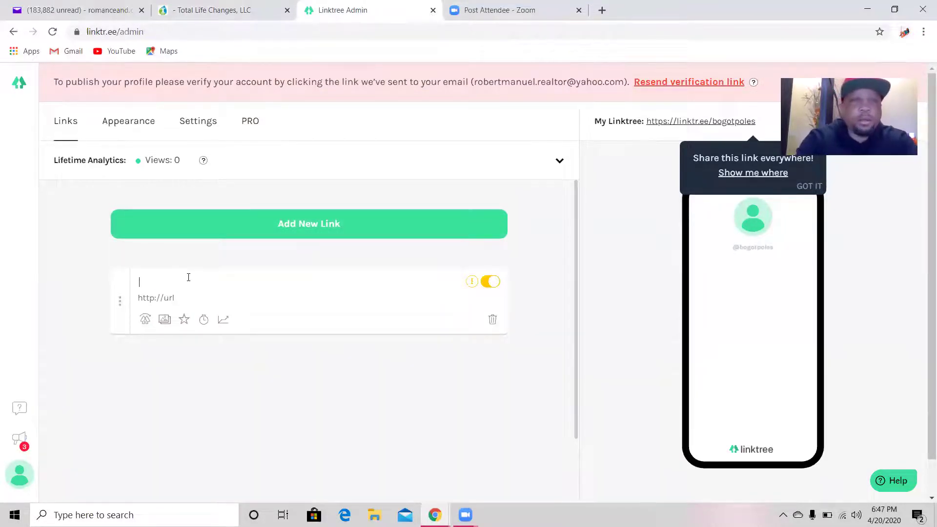
{"action": "type", "text": "Nutr"}
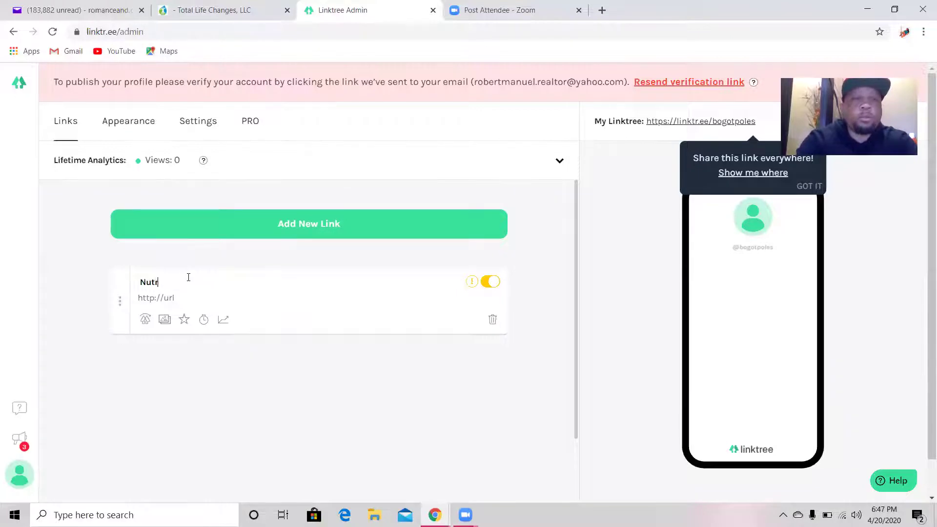
{"action": "type", "text": "a "}
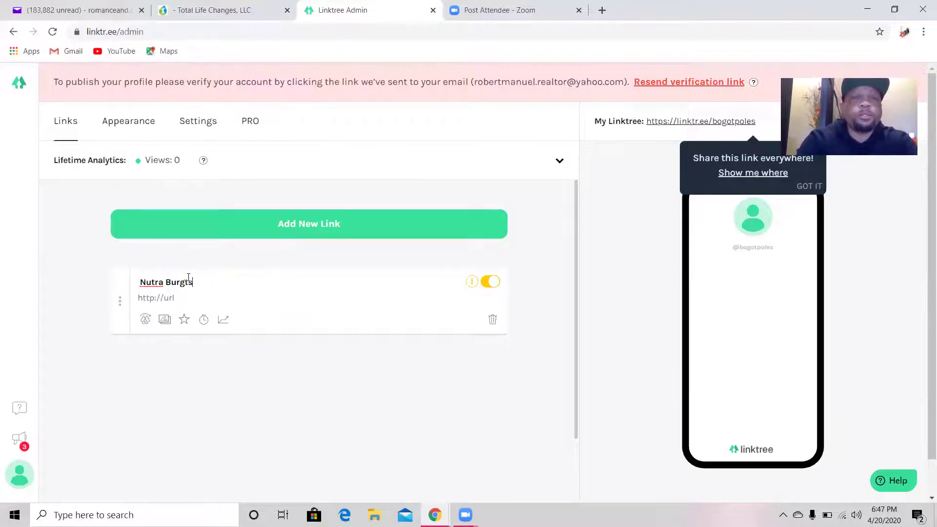
{"action": "type", "text": "Burgts"}
{"action": "key", "text": "BackSpace"}
{"action": "key", "text": "BackSpace"}
{"action": "key", "text": "BackSpace"}
{"action": "type", "text": "st"}
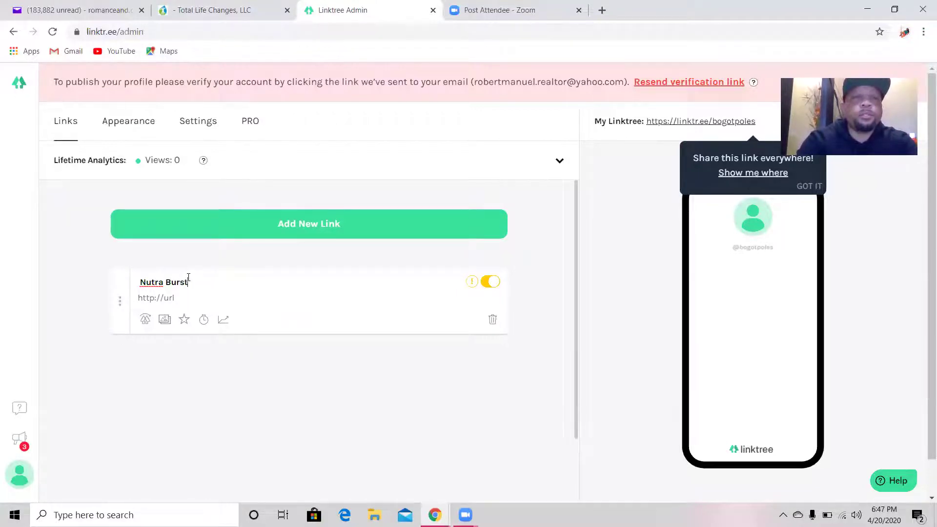
- Paste the NutraBurst product address as its URL and start another empty link
{"action": "left_click", "coordinate": [180, 306]}
{"action": "right_click", "coordinate": [179, 305]}
{"action": "left_click", "coordinate": [198, 344]}
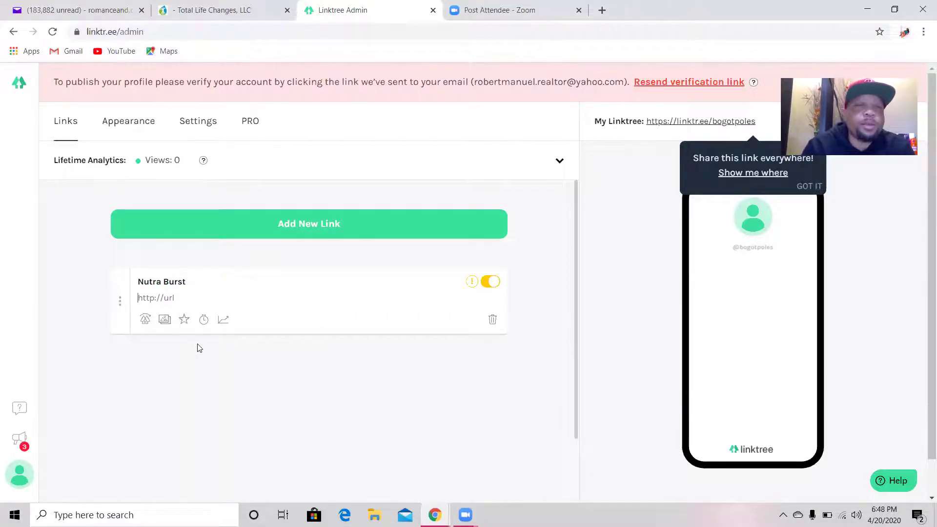
{"action": "right_click", "coordinate": [163, 303]}
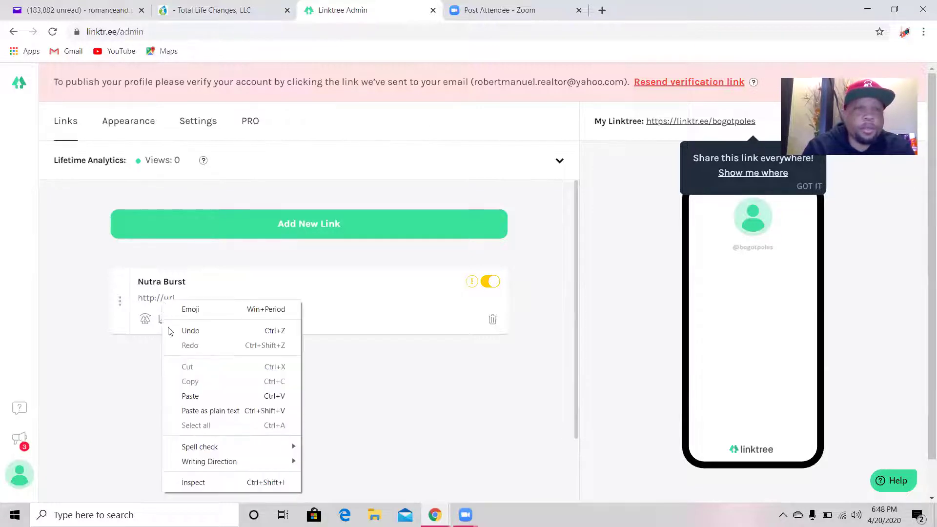
{"action": "left_click", "coordinate": [194, 396]}
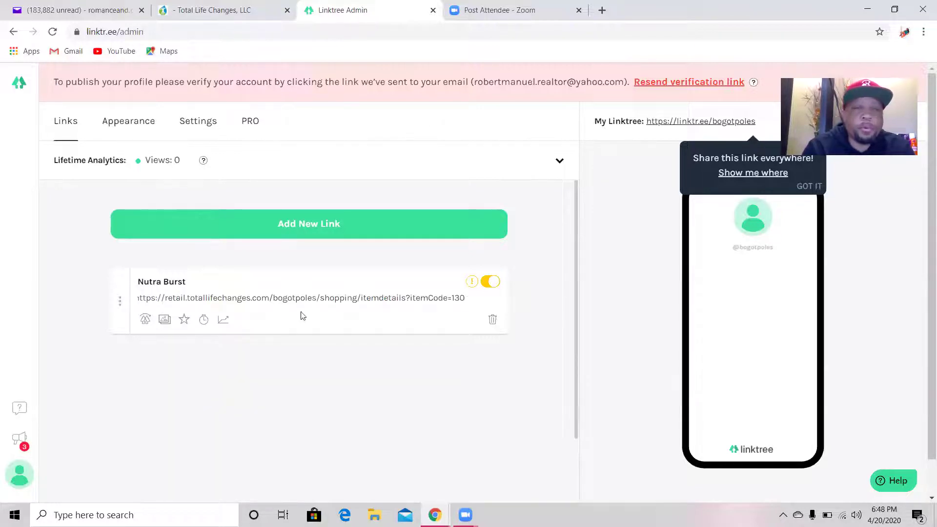
{"action": "left_click", "coordinate": [336, 226]}
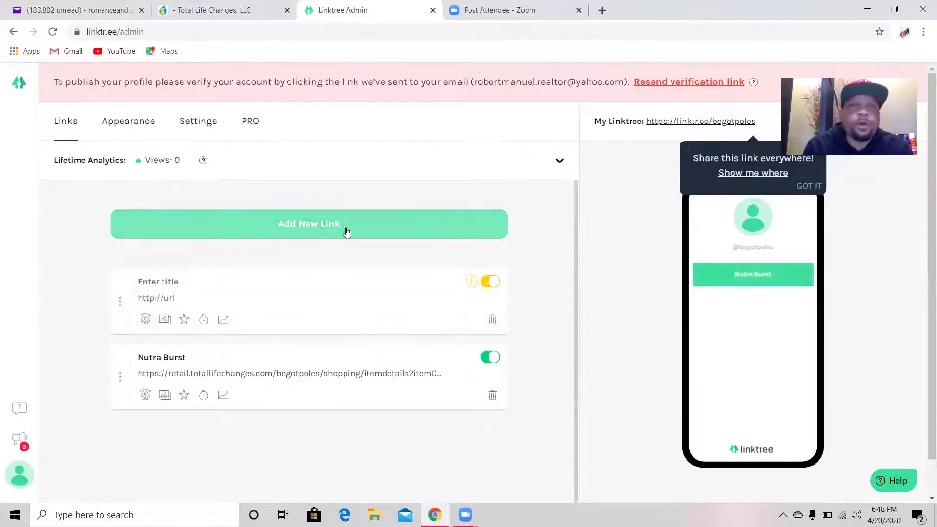
- Open the $114.95 Remove, Relax, & Replenish Kit page from the Kits and Packs catalogue
{"action": "left_click", "coordinate": [218, 13]}
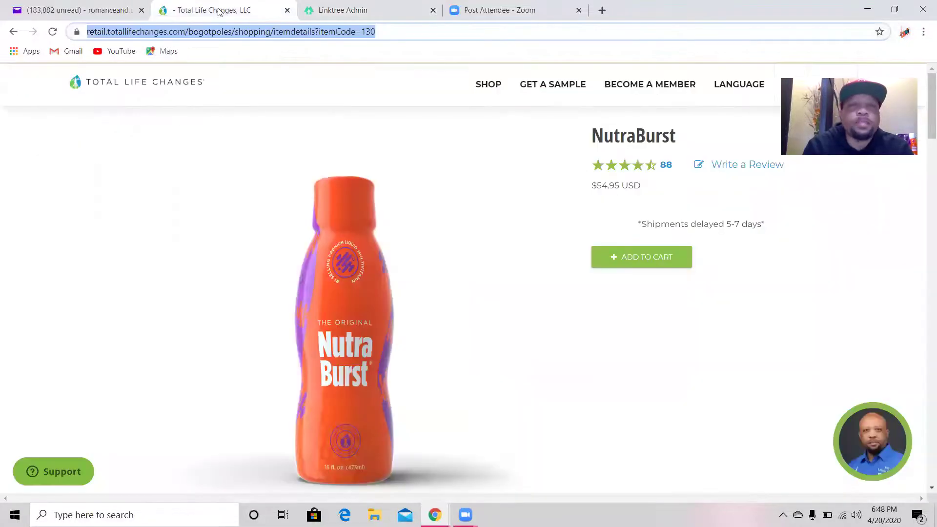
{"action": "left_click", "coordinate": [490, 86]}
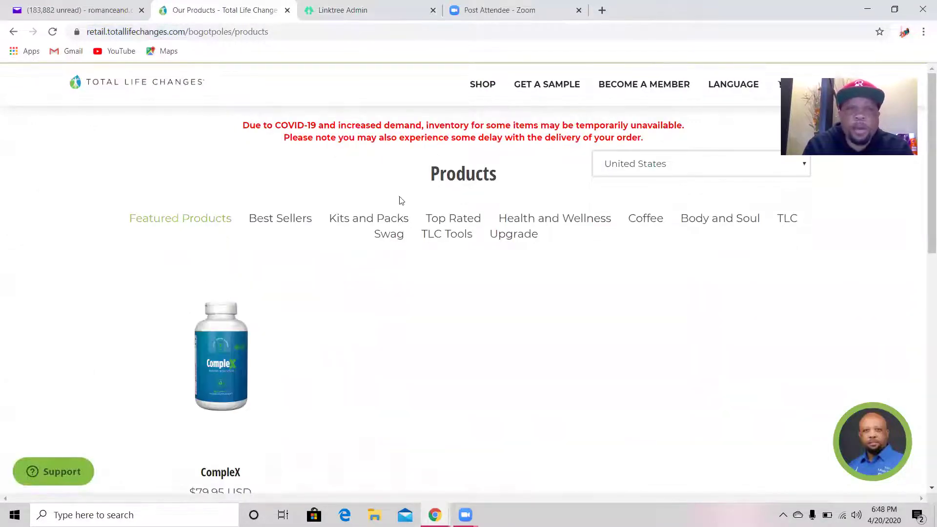
{"action": "left_click", "coordinate": [380, 221]}
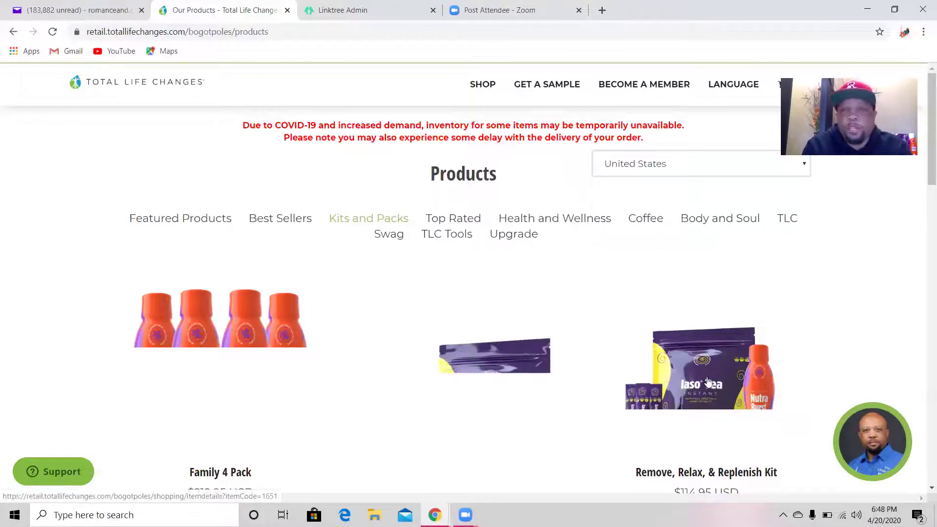
{"action": "scroll", "coordinate": [723, 280], "scroll_direction": "down", "scroll_amount": 1}
{"action": "left_click", "coordinate": [726, 281]}
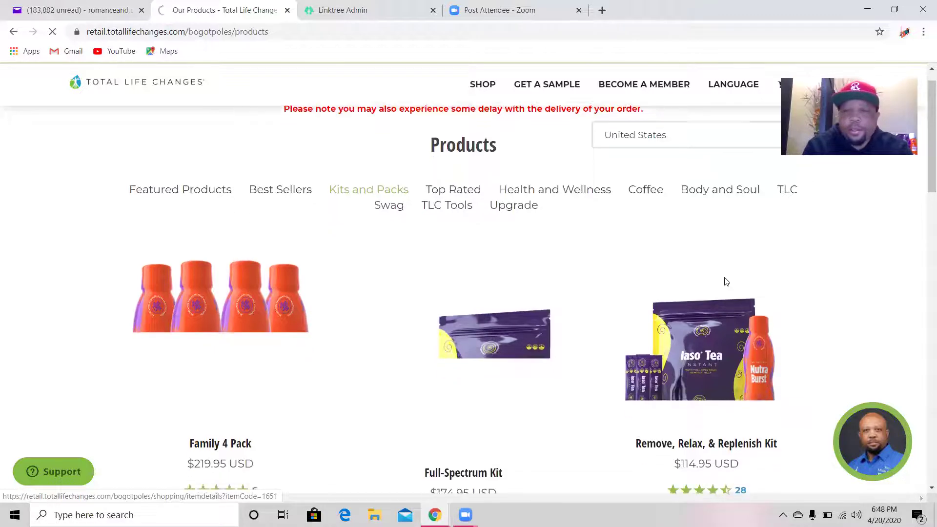
{"action": "scroll", "coordinate": [724, 279], "scroll_direction": "down", "scroll_amount": 1}
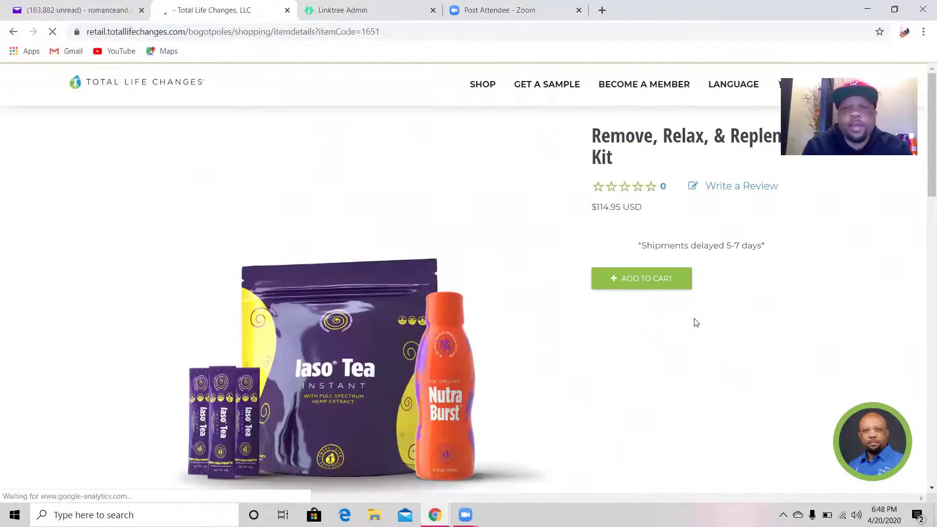
- Copy the kit page's web address from the address bar
{"action": "left_click", "coordinate": [278, 32]}
{"action": "right_click", "coordinate": [281, 35]}
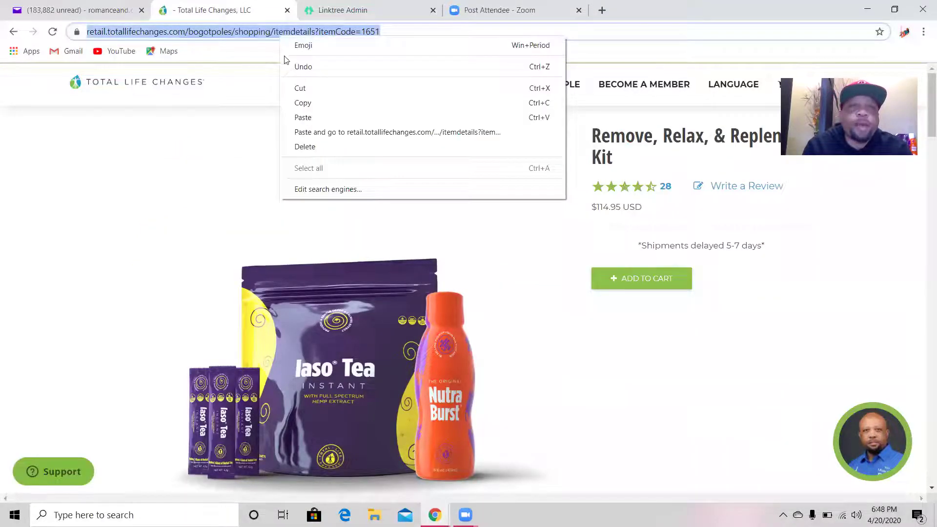
{"action": "left_click", "coordinate": [302, 103]}
- Title the new Linktree link 'Lose 5 lbs in 5 days'
{"action": "left_click", "coordinate": [341, 9]}
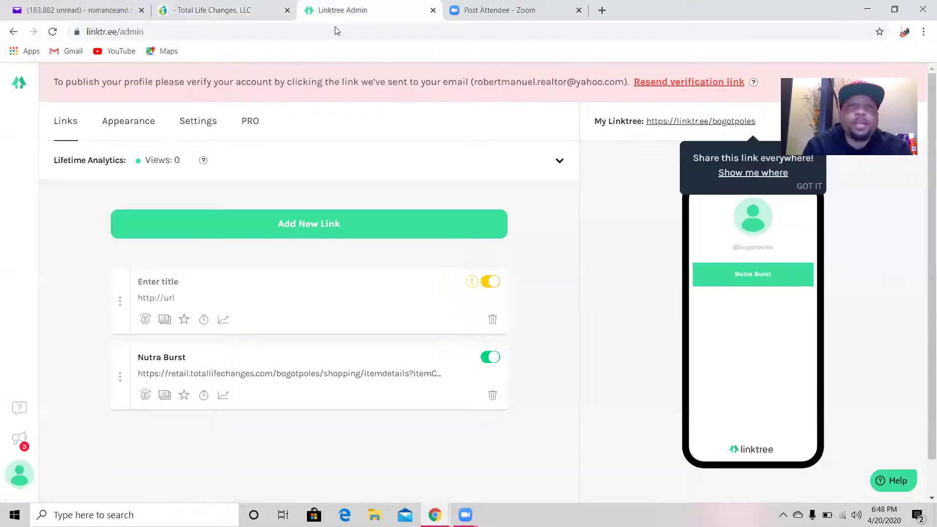
{"action": "left_click", "coordinate": [197, 283]}
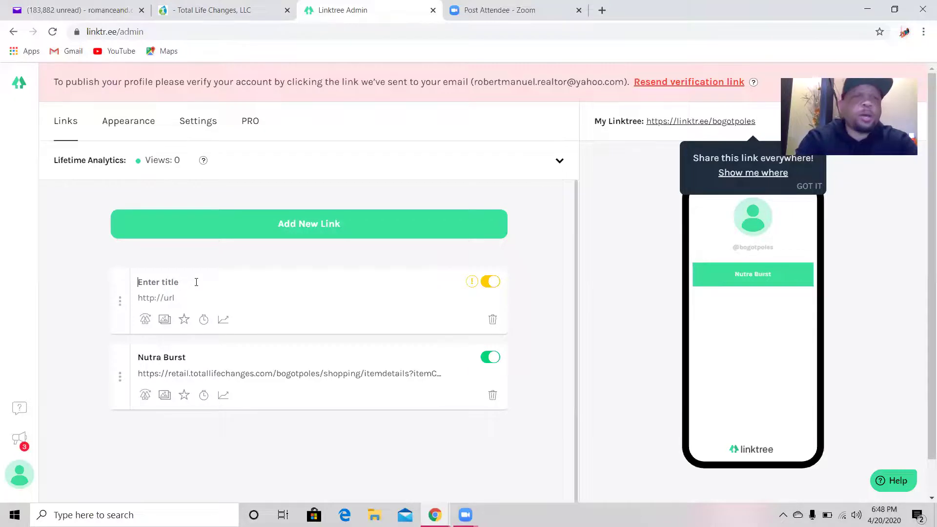
{"action": "type", "text": "Lose"}
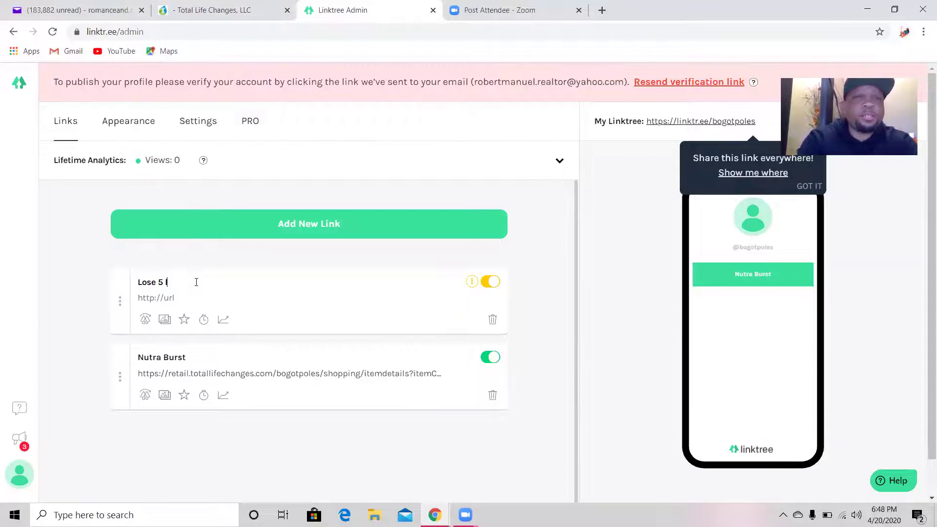
{"action": "type", "text": "5 lbs in 5 days"}
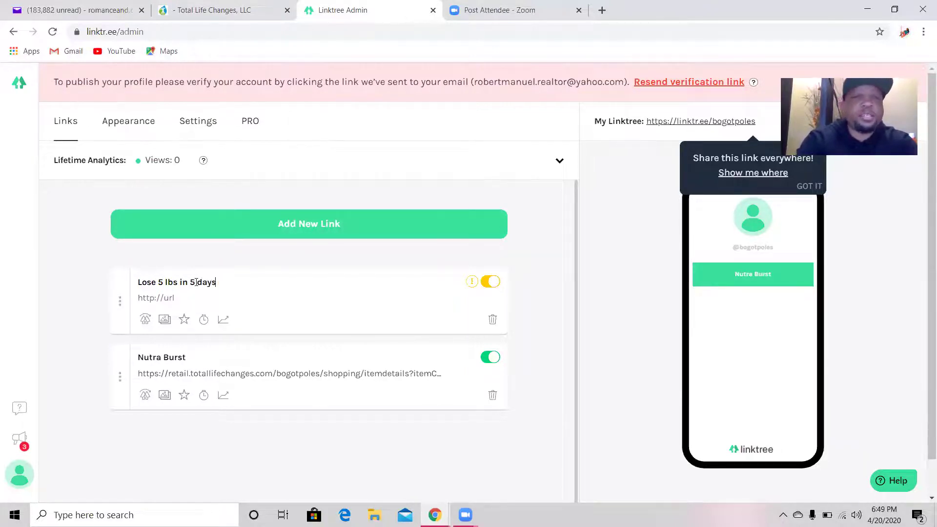
- Paste the kit page address as its URL and add another blank link
{"action": "left_click", "coordinate": [178, 298]}
{"action": "right_click", "coordinate": [179, 299]}
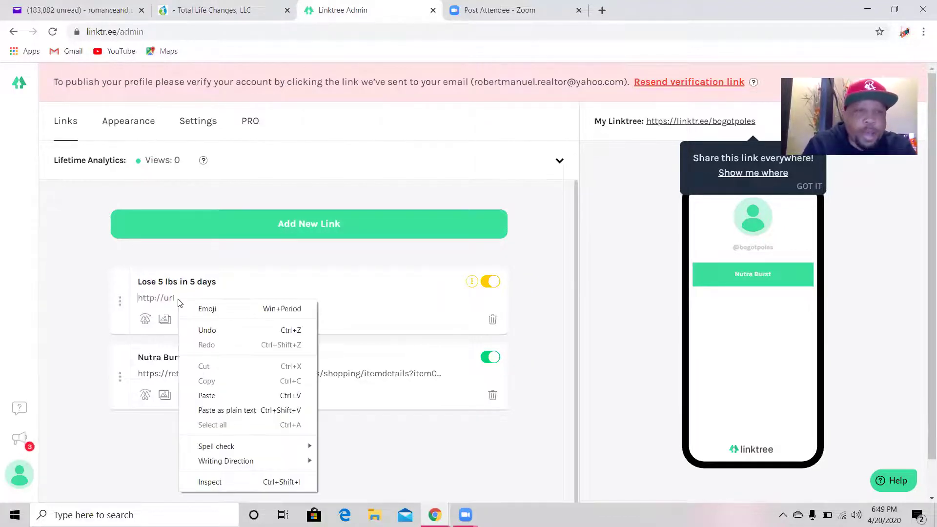
{"action": "left_click", "coordinate": [208, 394]}
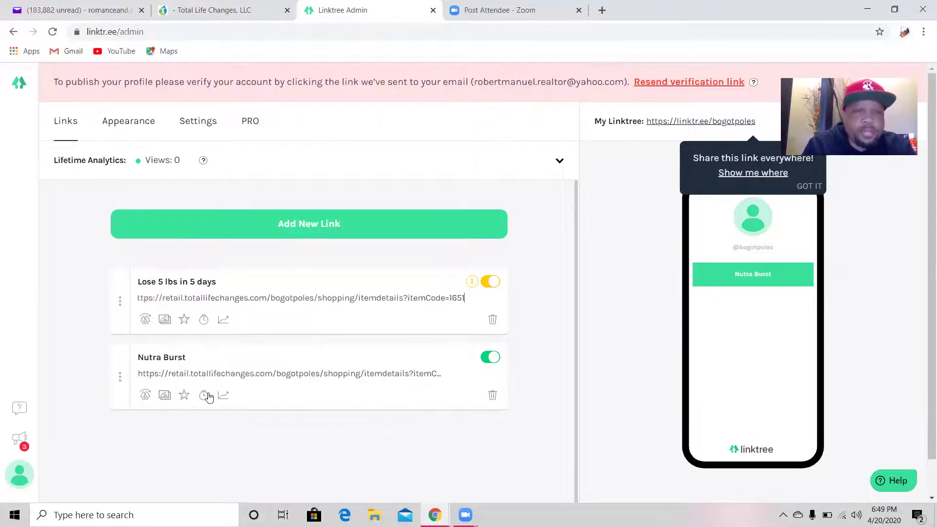
{"action": "left_click", "coordinate": [346, 228]}
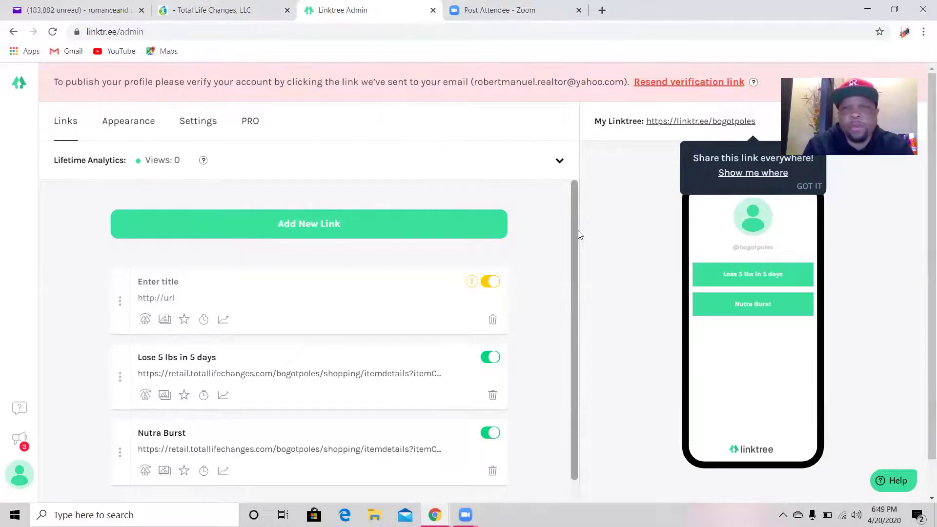
{"action": "left_click_drag", "start_coordinate": [574, 232], "coordinate": [573, 211]}
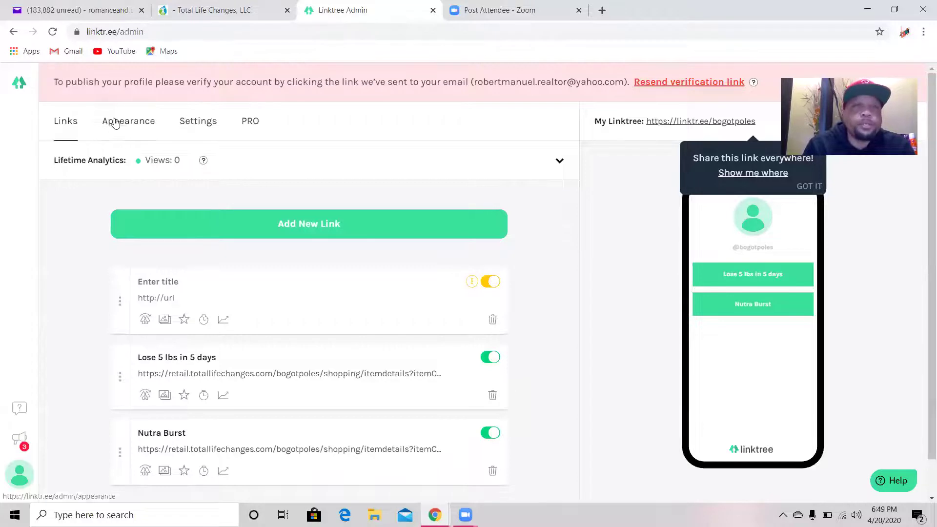
- Preview several Appearance themes, then apply the white theme with dark buttons
{"action": "left_click", "coordinate": [138, 123]}
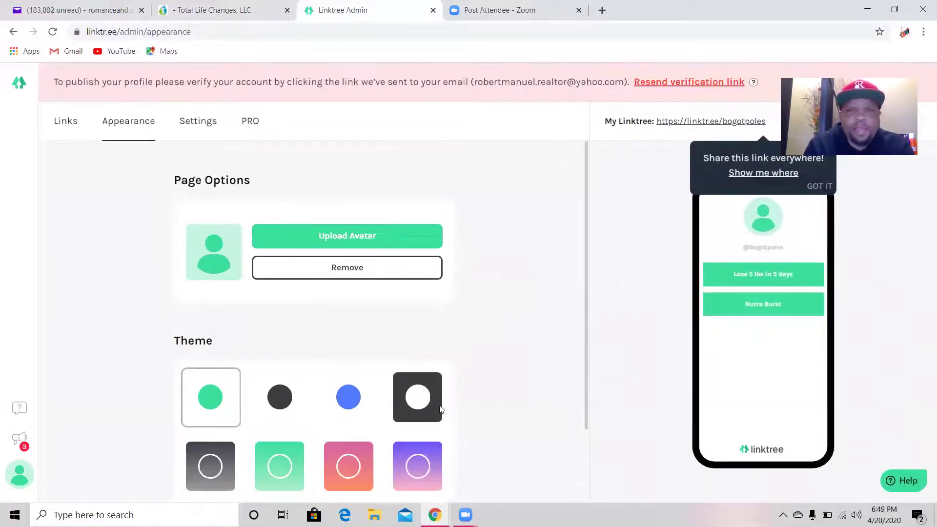
{"action": "left_click", "coordinate": [412, 403]}
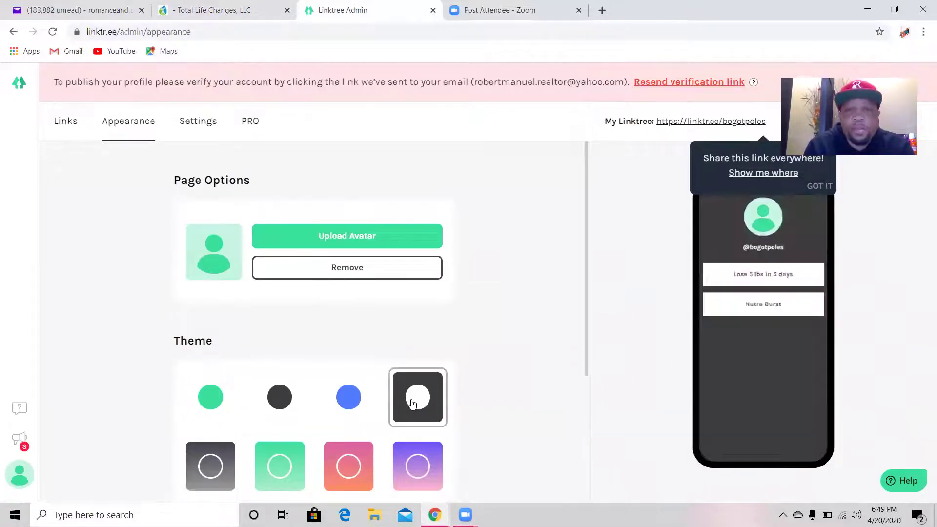
{"action": "left_click", "coordinate": [397, 468]}
{"action": "left_click", "coordinate": [348, 469]}
{"action": "left_click", "coordinate": [280, 409]}
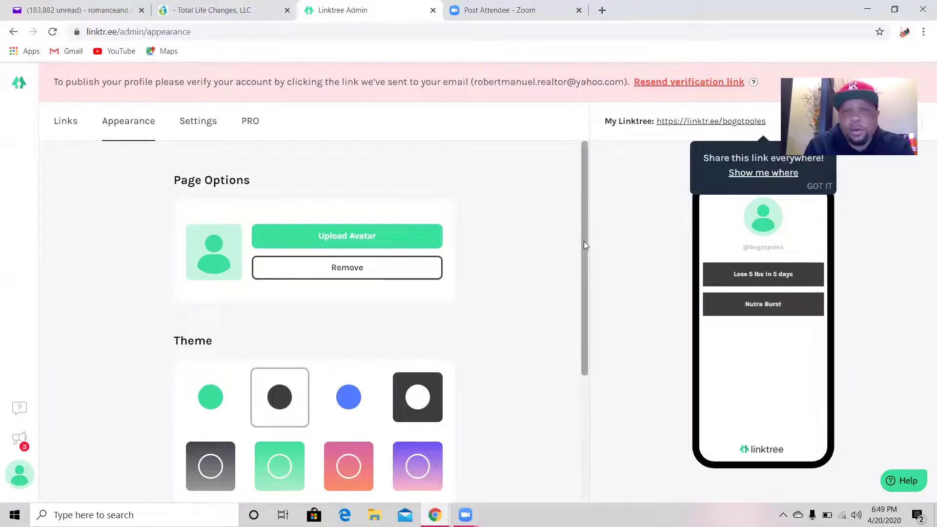
{"action": "mouse_move", "coordinate": [585, 242]}
{"action": "left_mouse_down"}
{"action": "mouse_move", "coordinate": [577, 384]}
{"action": "mouse_move", "coordinate": [589, 244]}
{"action": "left_mouse_up"}
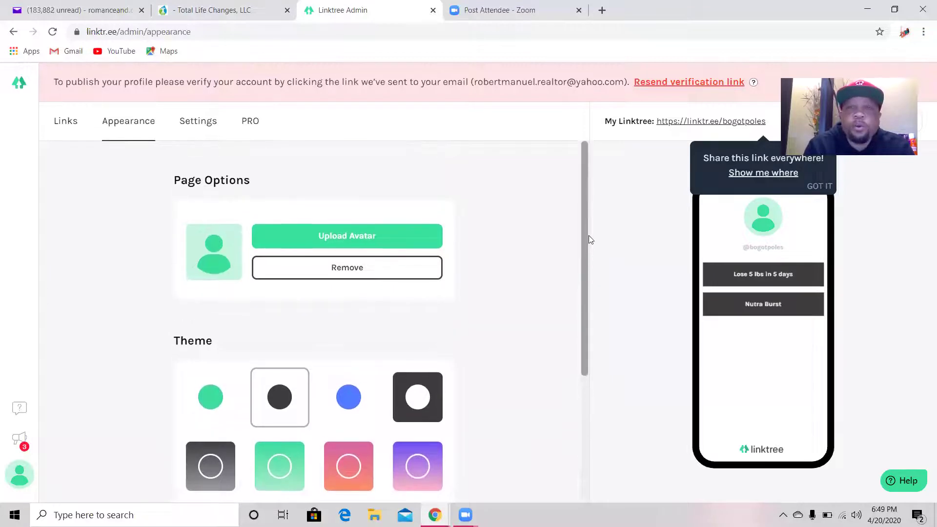
{"action": "scroll", "coordinate": [587, 241], "scroll_direction": "down", "scroll_amount": 3}
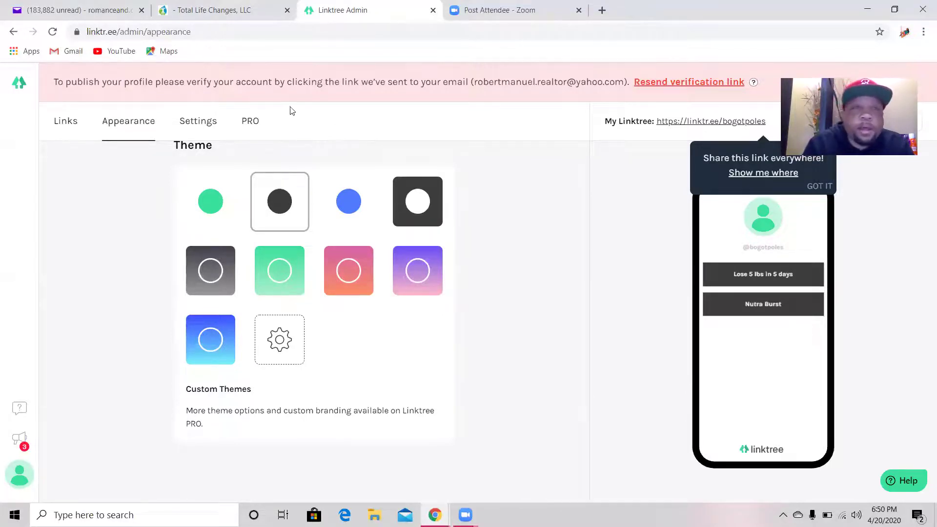
{"action": "left_click", "coordinate": [67, 123]}
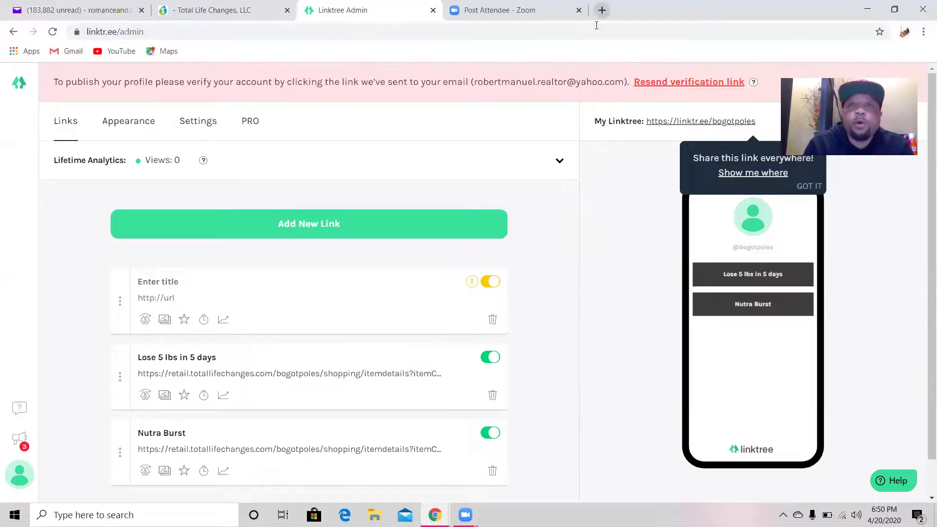
- Open romanceanddance.com in a new browser tab and copy its web address
{"action": "left_click", "coordinate": [601, 10]}
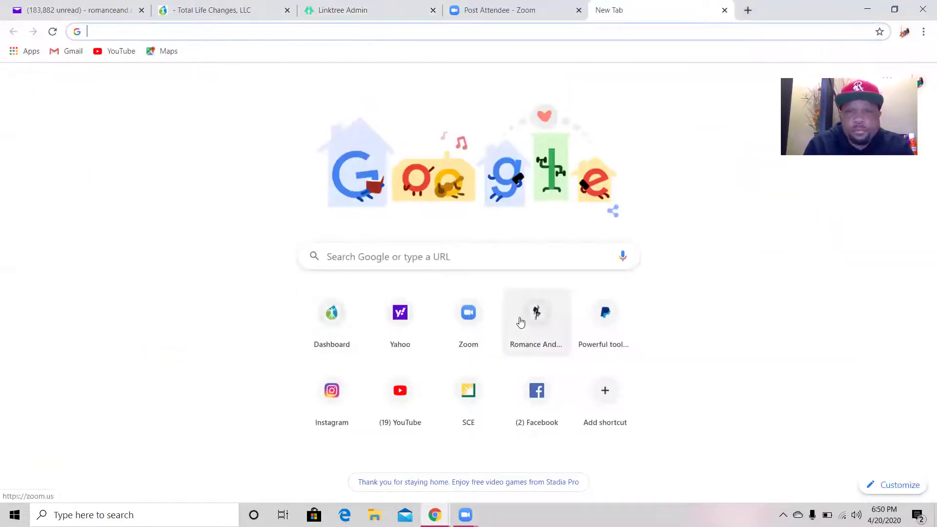
{"action": "left_click", "coordinate": [542, 313]}
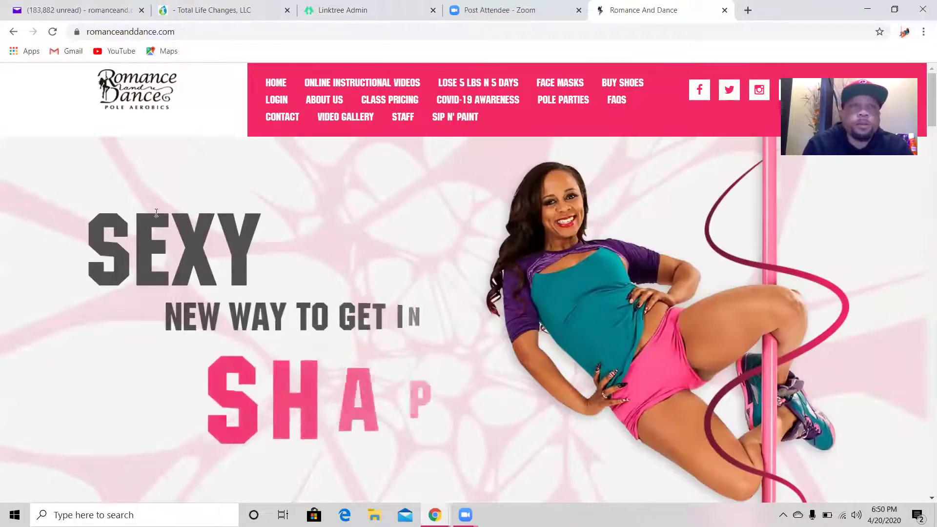
{"action": "left_click", "coordinate": [154, 30]}
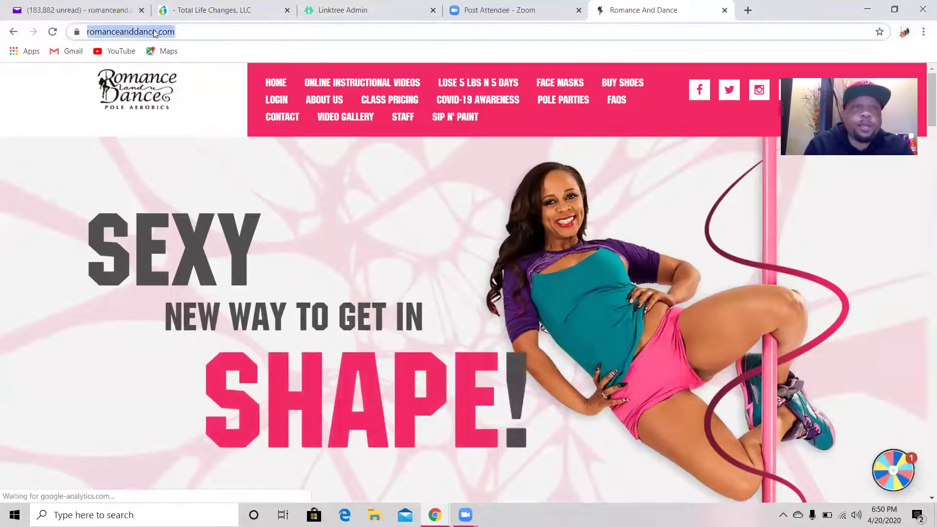
{"action": "right_click", "coordinate": [153, 30]}
{"action": "left_click", "coordinate": [172, 99]}
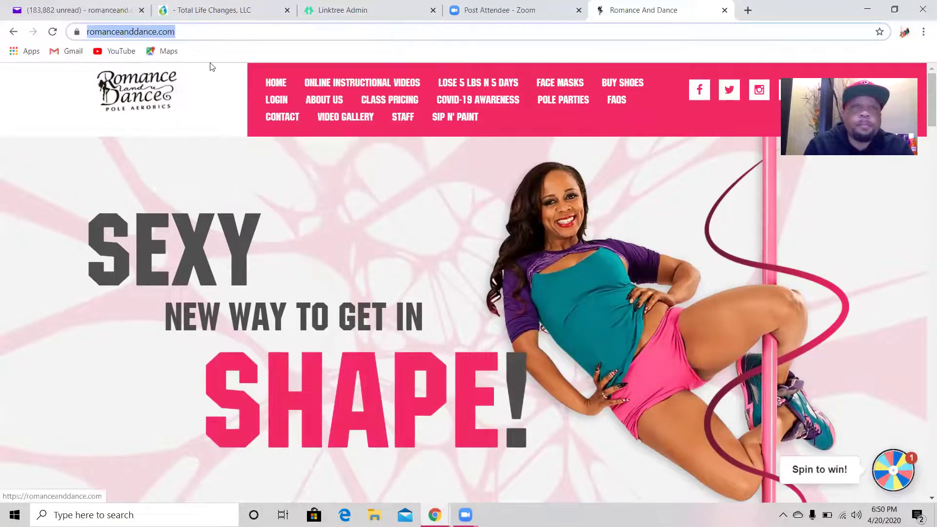
{"action": "key", "text": "ctrl+3"}
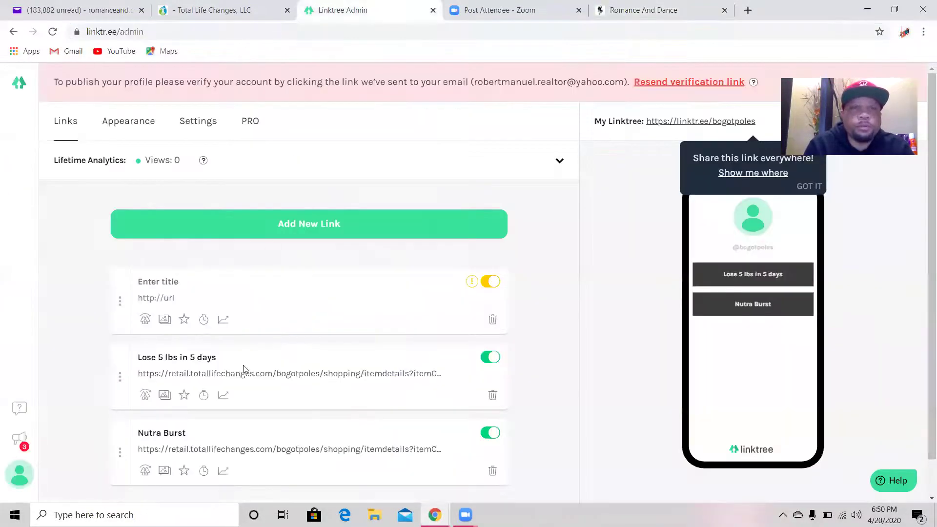
{"action": "left_click", "coordinate": [191, 280]}
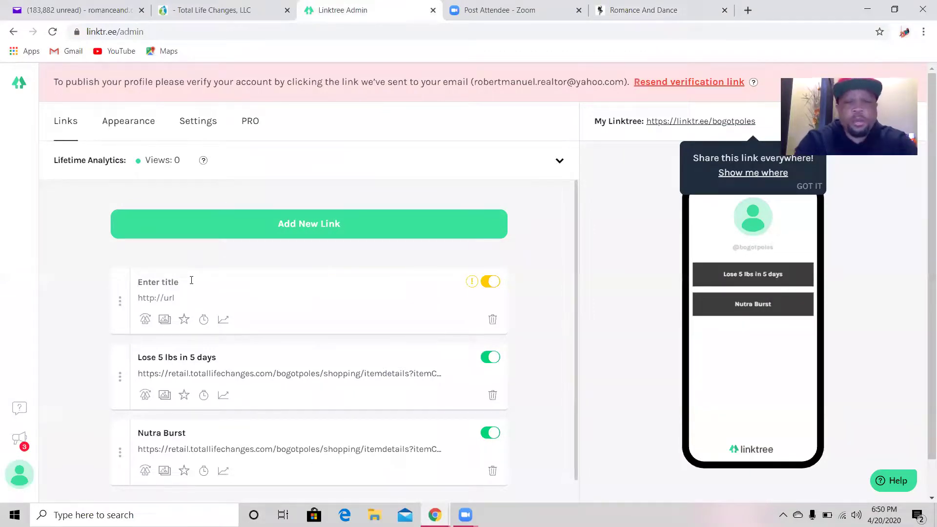
{"action": "type", "text": "Romance and Dance"}
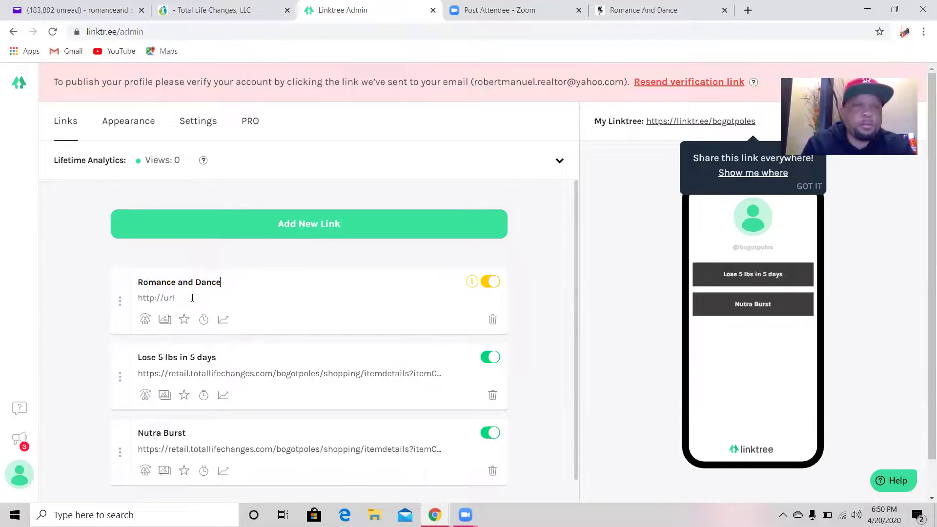
{"action": "right_click", "coordinate": [193, 298]}
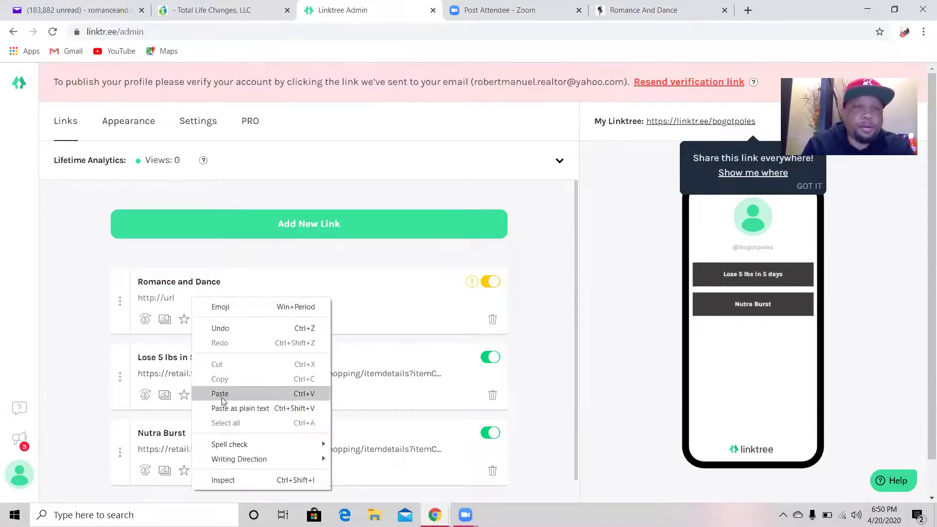
{"action": "left_click", "coordinate": [220, 394]}
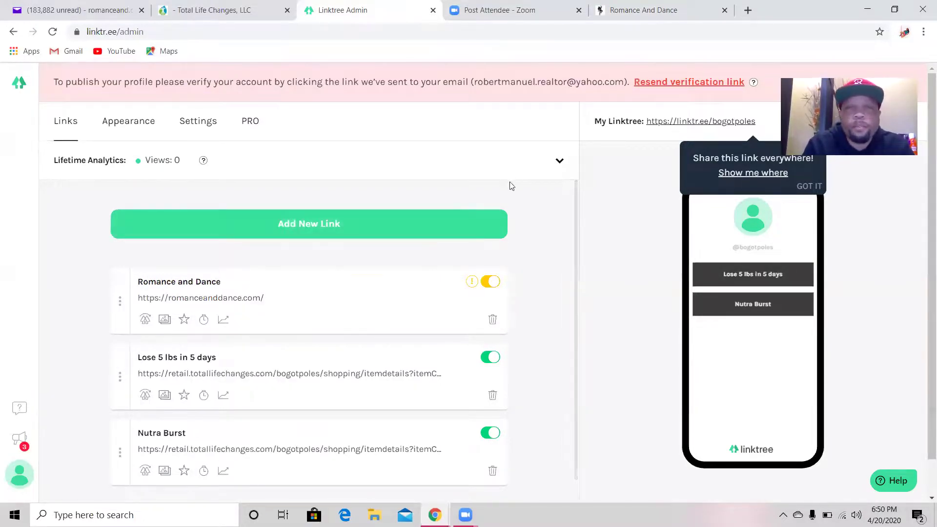
- Expand Lifetime Analytics, then highlight the PRO analytics message and the public page address
{"action": "left_click", "coordinate": [448, 181]}
{"action": "triple_click", "coordinate": [422, 211]}
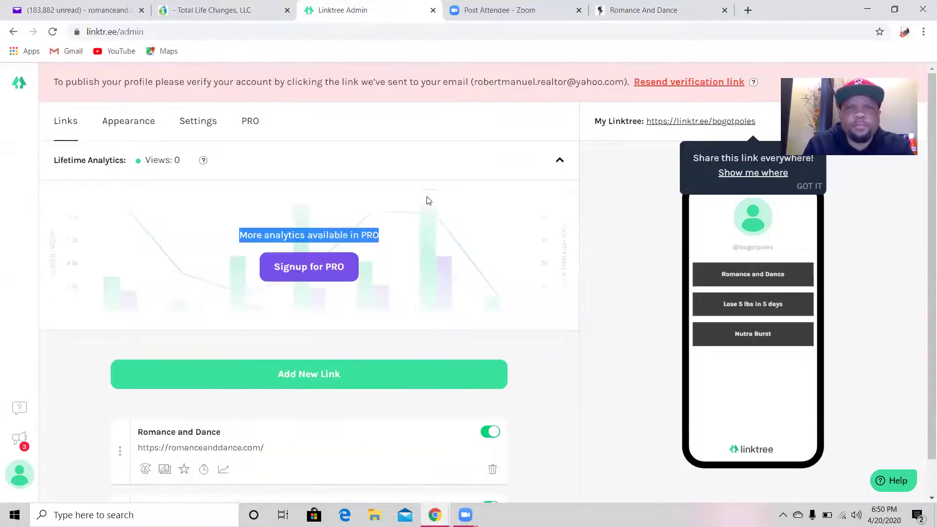
{"action": "left_click_drag", "start_coordinate": [615, 322], "coordinate": [693, 302]}
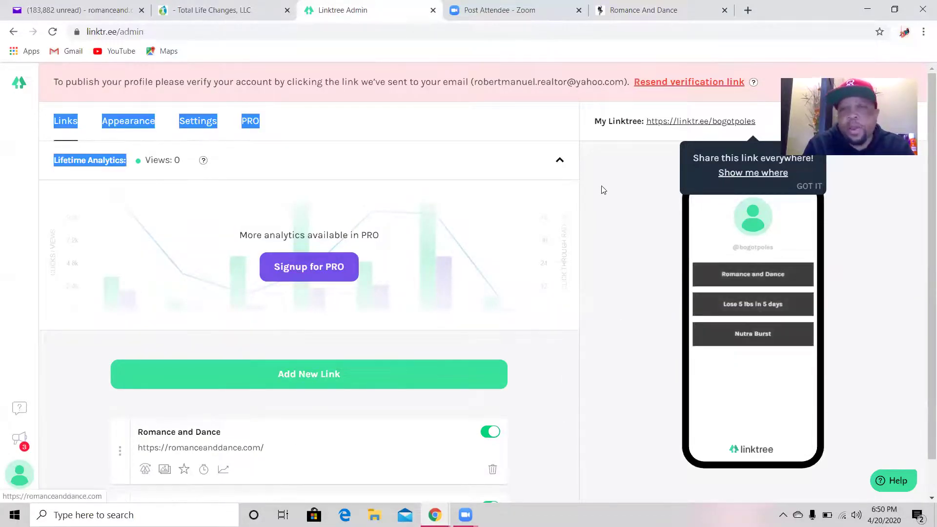
{"action": "left_click_drag", "start_coordinate": [592, 189], "coordinate": [573, 202]}
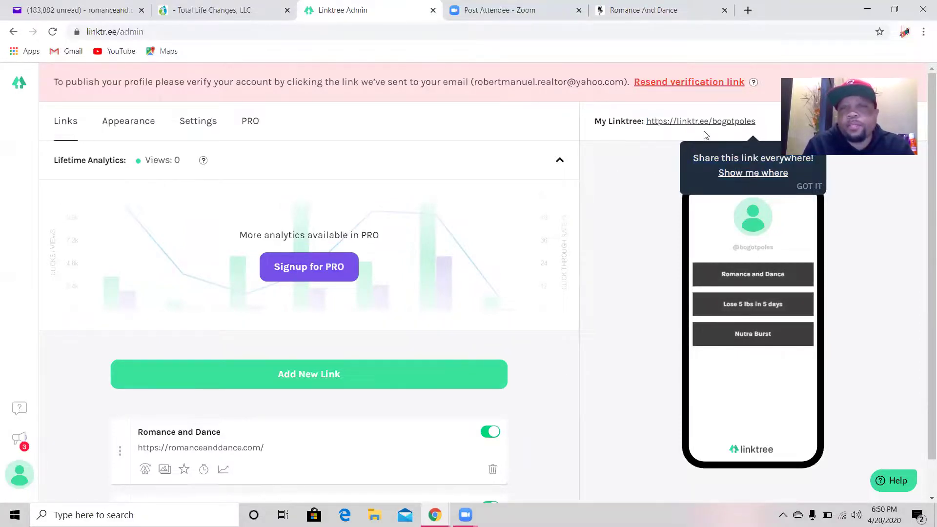